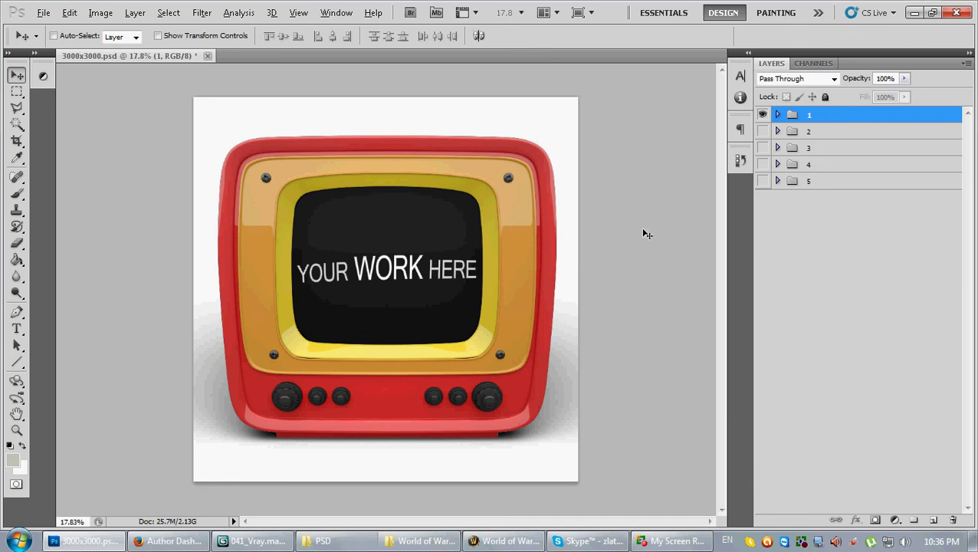
Hide the red TV group 1 and briefly preview the second and third TV variants.
{"action": "left_click", "coordinate": [763, 114]}
{"action": "left_click", "coordinate": [763, 131]}
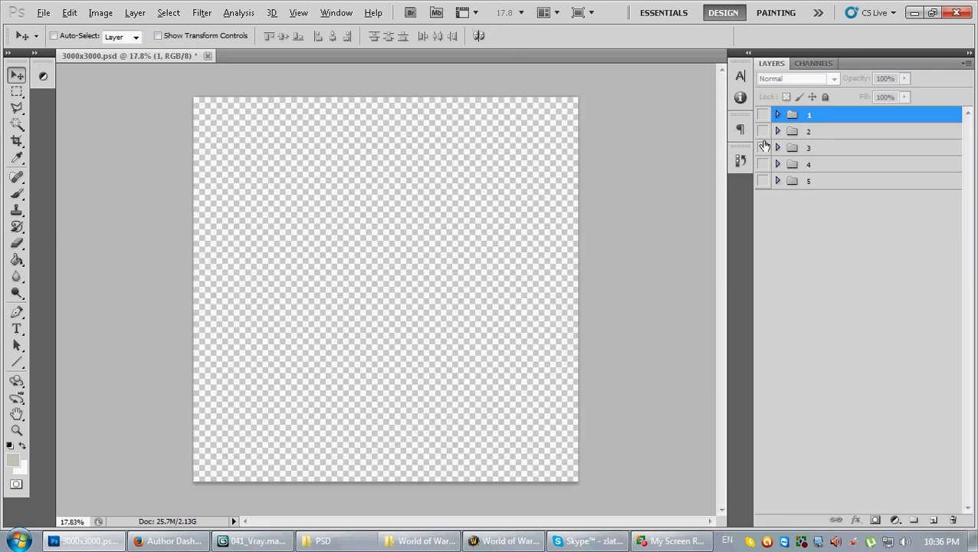
{"action": "left_click", "coordinate": [763, 147]}
{"action": "left_click", "coordinate": [762, 148]}
Show only the pink group 4 TV, hiding group 5, and expand group 4's layers.
{"action": "left_click", "coordinate": [763, 164]}
{"action": "left_click", "coordinate": [763, 181]}
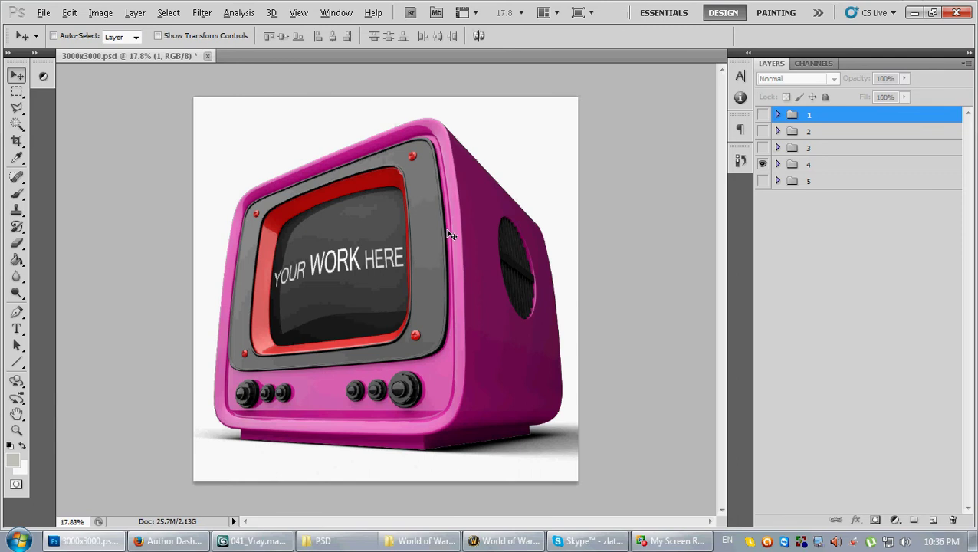
{"action": "left_click", "coordinate": [797, 164]}
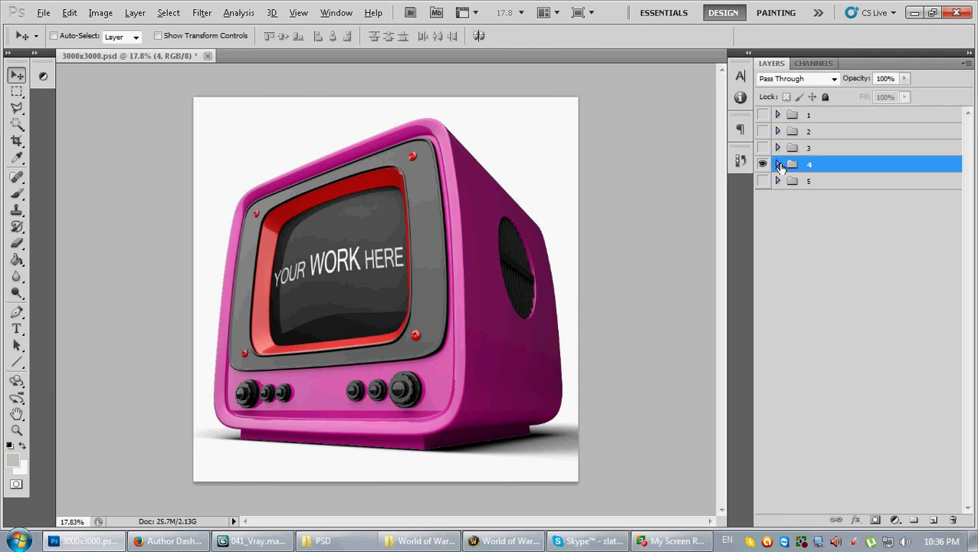
{"action": "left_click", "coordinate": [777, 164]}
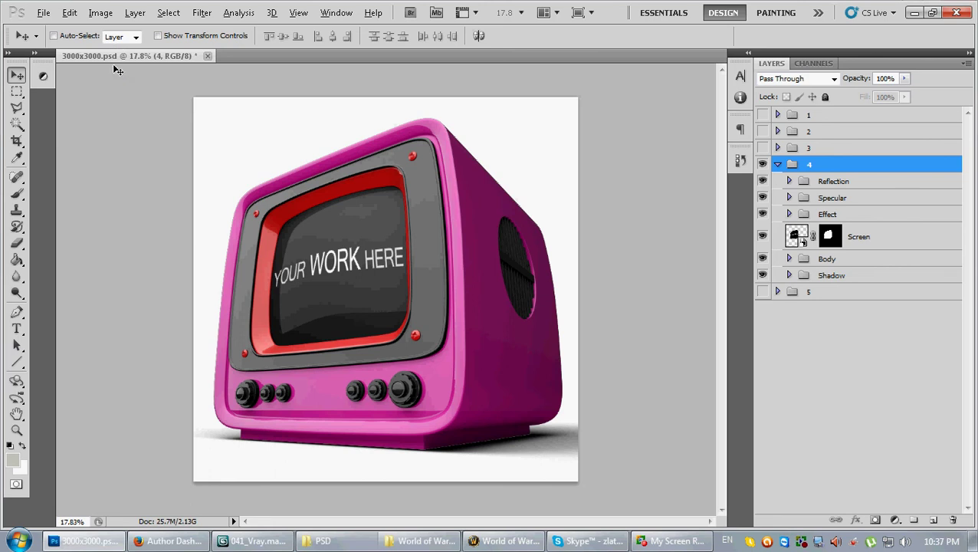
{"action": "left_click", "coordinate": [825, 181]}
{"action": "left_click", "coordinate": [788, 182]}
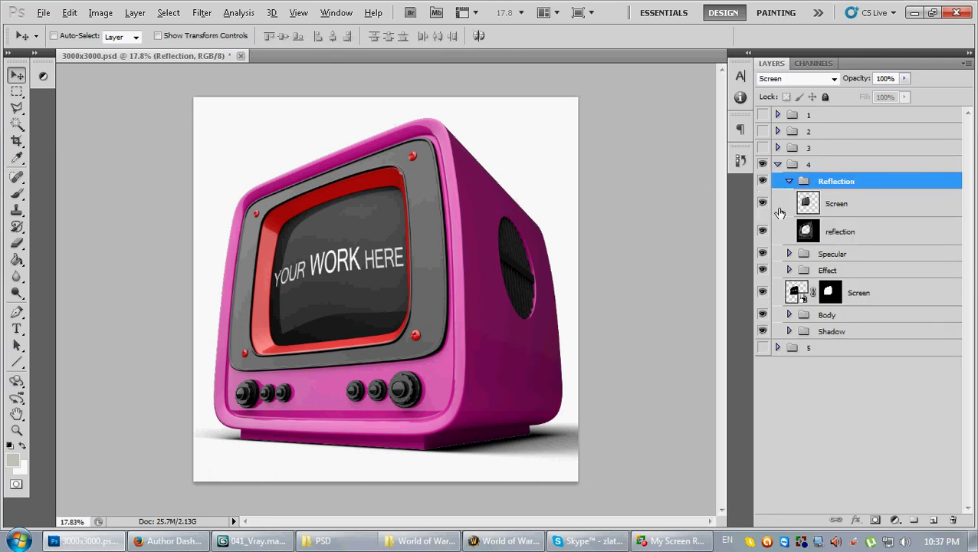
{"action": "left_click", "coordinate": [762, 203]}
{"action": "left_click", "coordinate": [761, 203]}
{"action": "left_click", "coordinate": [763, 233]}
{"action": "left_click", "coordinate": [763, 233]}
{"action": "left_click", "coordinate": [834, 207]}
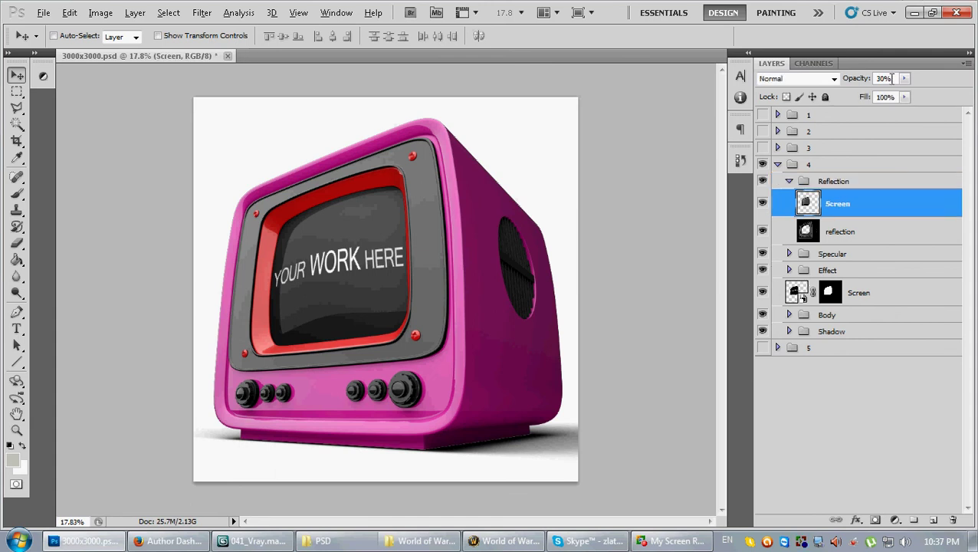
{"action": "left_click", "coordinate": [904, 78]}
{"action": "left_click_drag", "start_coordinate": [907, 100], "coordinate": [887, 81]}
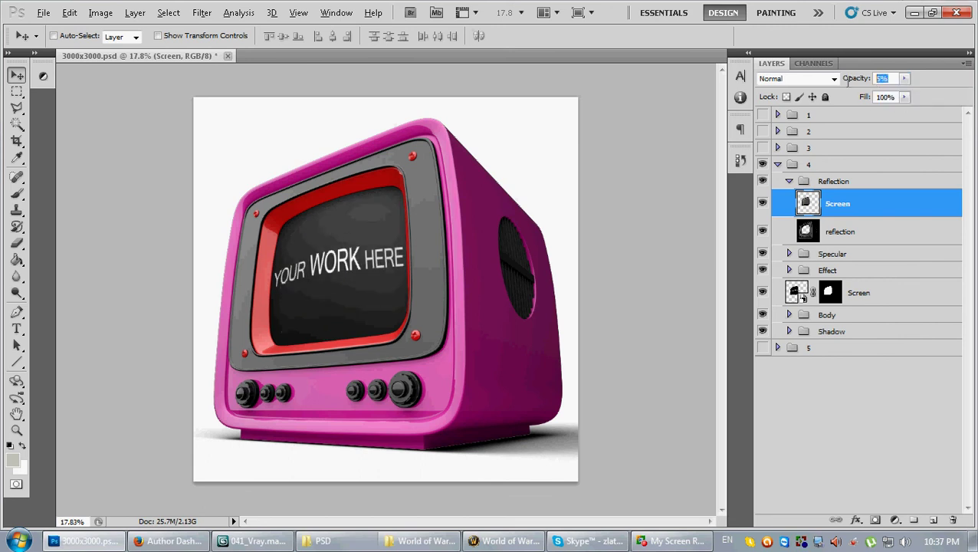
{"action": "type", "text": "30"}
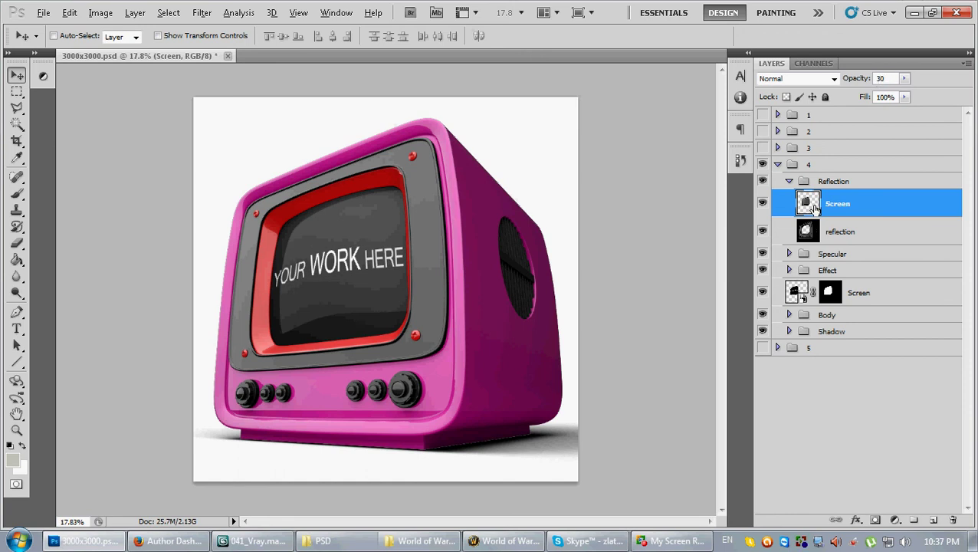
{"action": "left_click", "coordinate": [789, 181]}
{"action": "left_click", "coordinate": [801, 200]}
{"action": "left_click", "coordinate": [788, 198]}
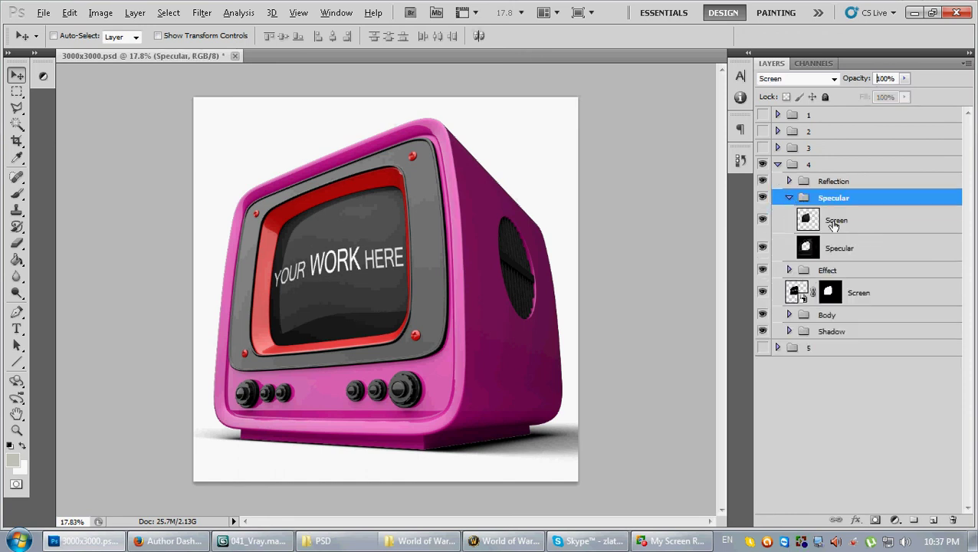
{"action": "left_click", "coordinate": [811, 248]}
{"action": "left_click", "coordinate": [762, 248]}
{"action": "left_click", "coordinate": [762, 247]}
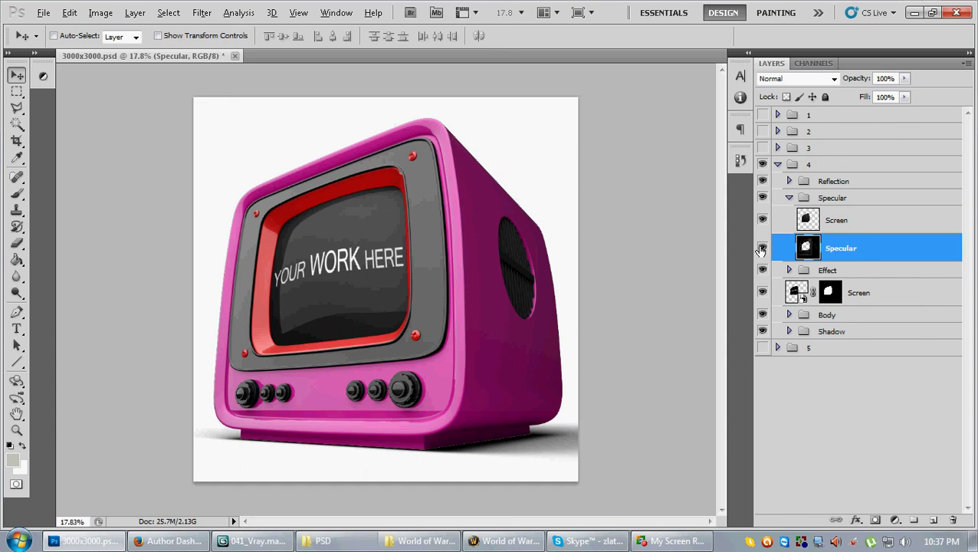
{"action": "left_click", "coordinate": [762, 221]}
{"action": "left_click", "coordinate": [762, 221]}
{"action": "left_click", "coordinate": [838, 224]}
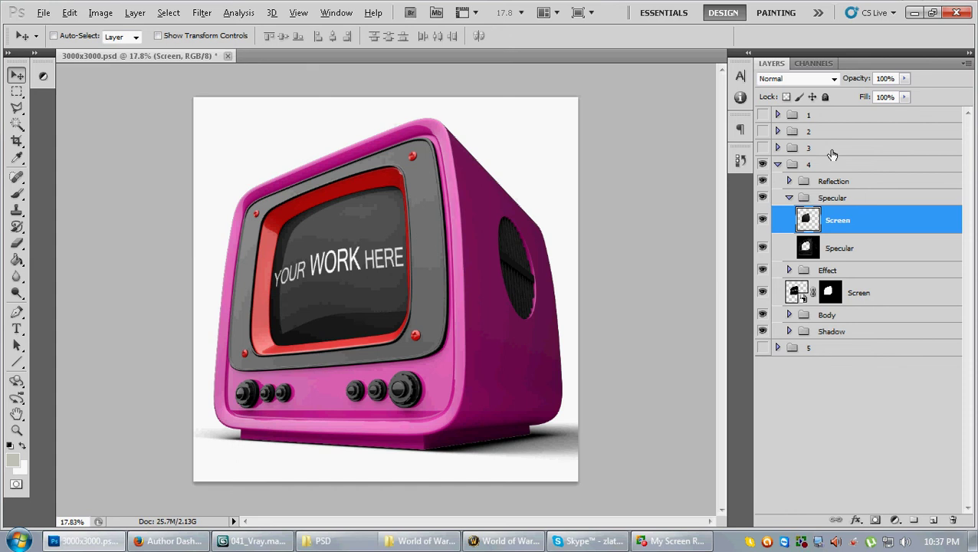
Collapse the Specular group and give the Screen layer a red label.
{"action": "left_click", "coordinate": [789, 198]}
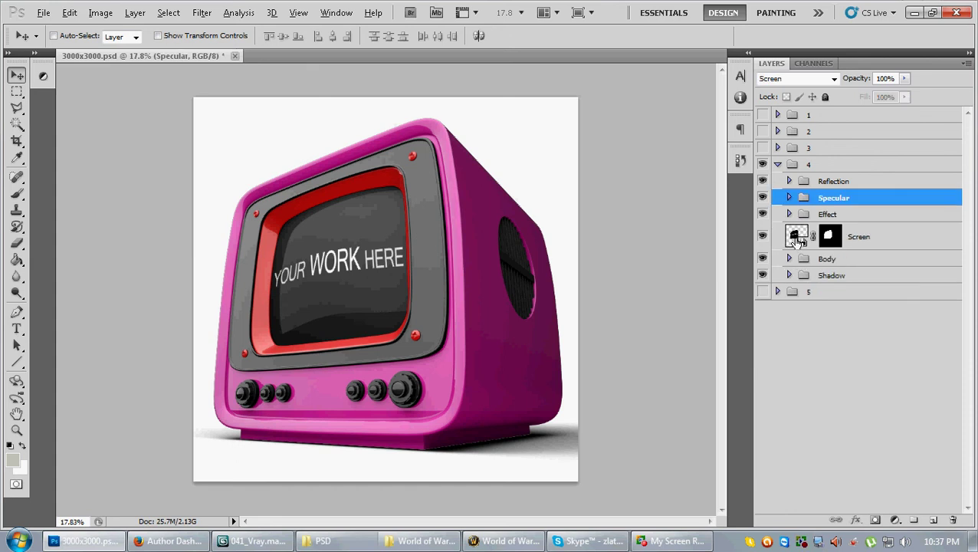
{"action": "right_click", "coordinate": [762, 237]}
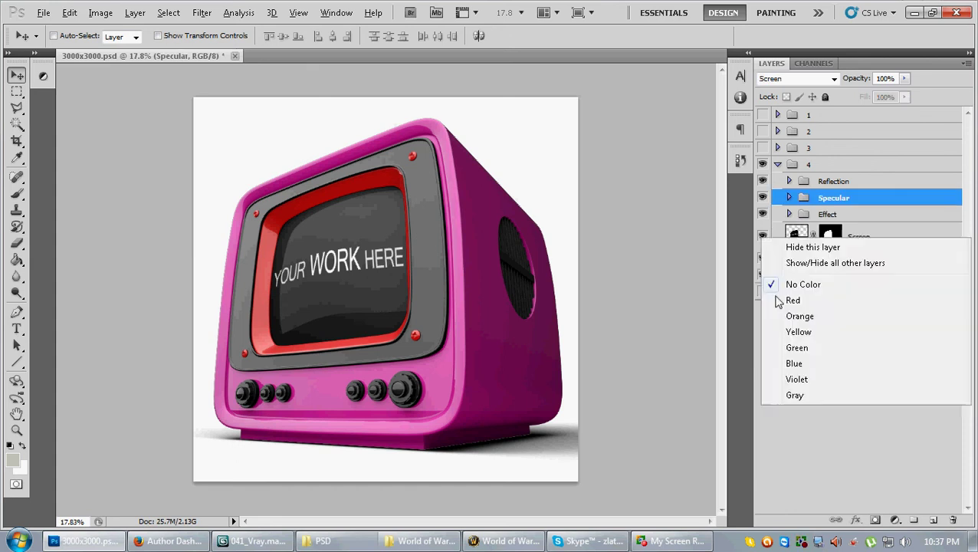
{"action": "left_click", "coordinate": [792, 300]}
Inside the Screen smart object, set up a pure red 48 px brush.
{"action": "double_click", "coordinate": [797, 237]}
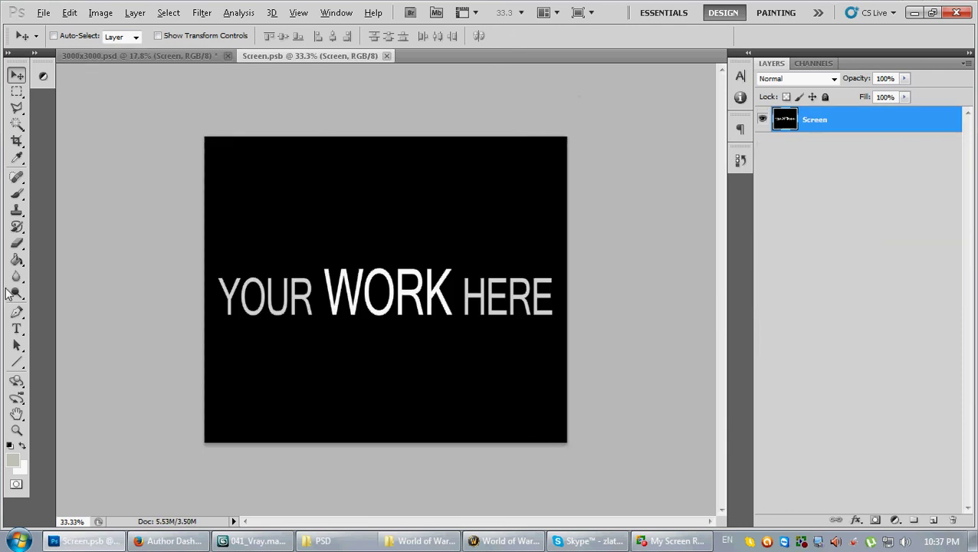
{"action": "key", "text": "b"}
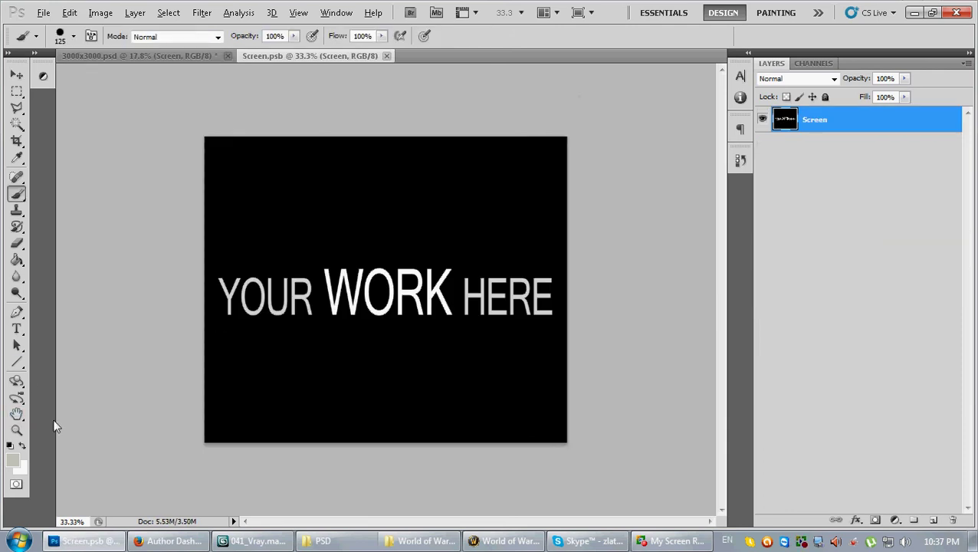
{"action": "left_click", "coordinate": [11, 447]}
{"action": "left_click", "coordinate": [618, 264]}
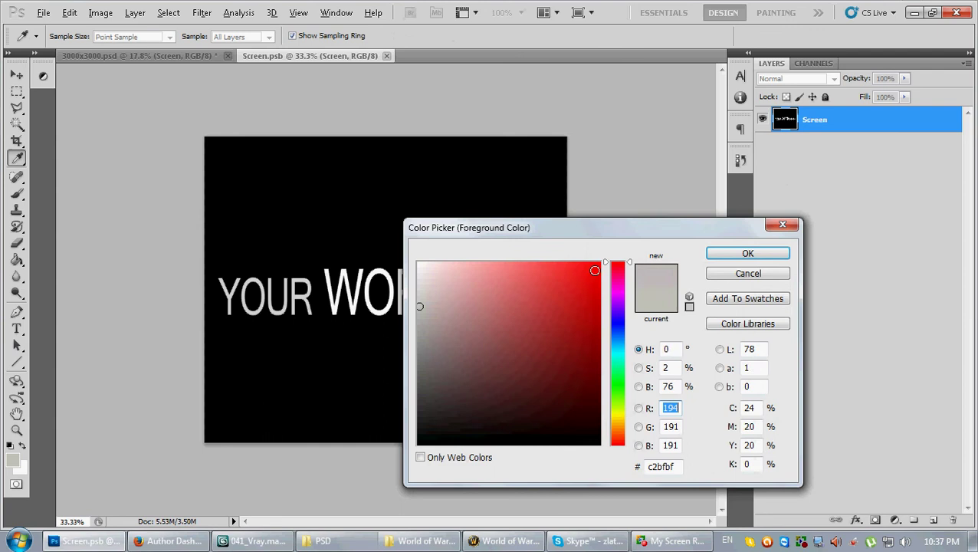
{"action": "left_click", "coordinate": [600, 263]}
{"action": "left_click", "coordinate": [747, 253]}
{"action": "right_click", "coordinate": [350, 209]}
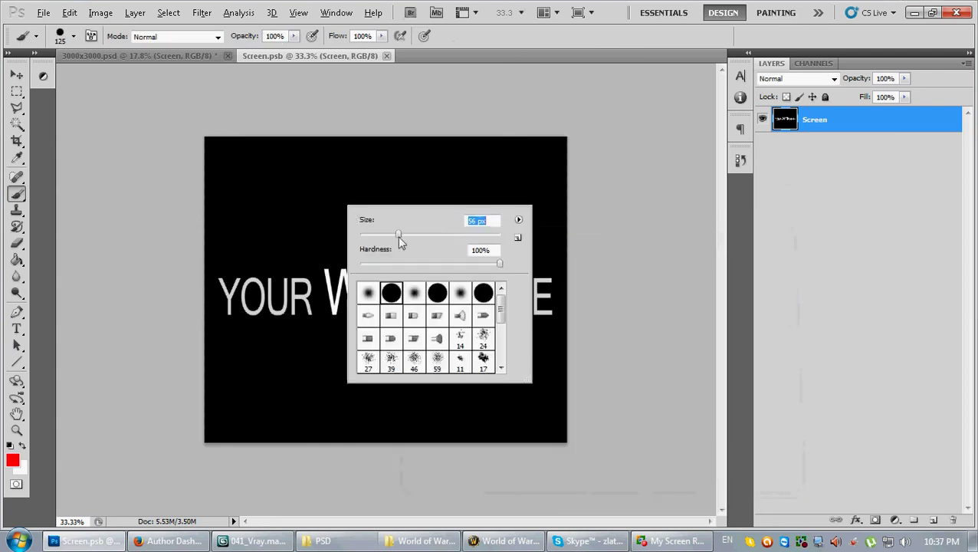
{"action": "mouse_move", "coordinate": [381, 238]}
{"action": "left_mouse_down"}
{"action": "mouse_move", "coordinate": [357, 236]}
{"action": "mouse_move", "coordinate": [390, 235]}
{"action": "left_mouse_up"}
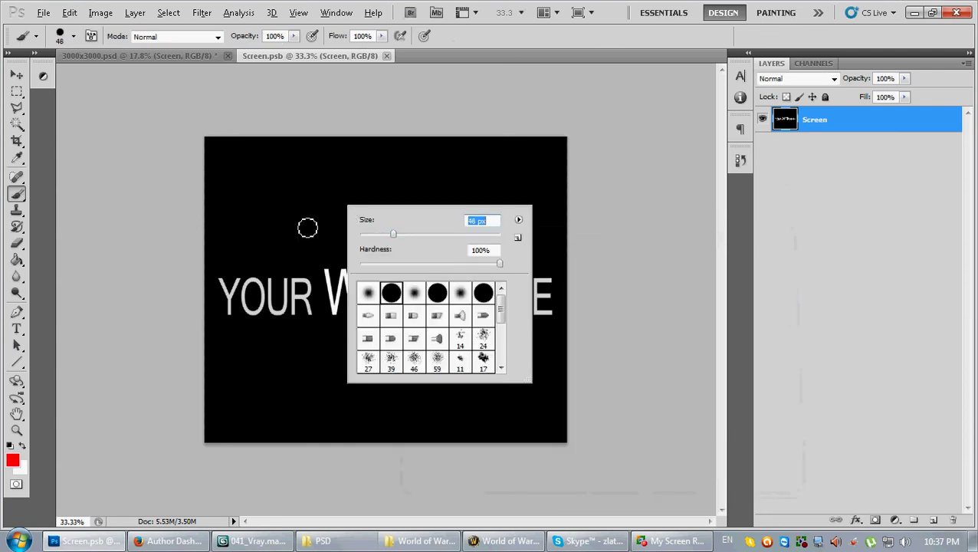
Paint three red smiley faces on the screen and save them back into the mockup.
{"action": "left_click", "coordinate": [300, 226]}
{"action": "left_click", "coordinate": [318, 205]}
{"action": "mouse_move", "coordinate": [256, 244]}
{"action": "left_mouse_down"}
{"action": "mouse_move", "coordinate": [360, 240]}
{"action": "mouse_move", "coordinate": [352, 196]}
{"action": "left_mouse_up"}
{"action": "left_click", "coordinate": [402, 213]}
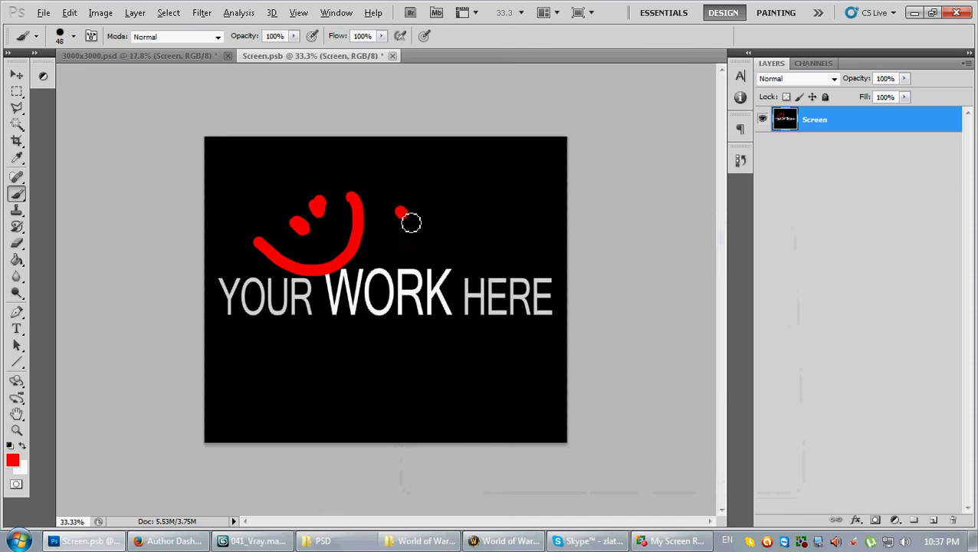
{"action": "left_click", "coordinate": [446, 197]}
{"action": "left_click_drag", "start_coordinate": [387, 234], "coordinate": [491, 226]}
{"action": "left_click", "coordinate": [291, 368]}
{"action": "mouse_move", "coordinate": [328, 354]}
{"action": "left_mouse_down"}
{"action": "mouse_move", "coordinate": [365, 360]}
{"action": "mouse_move", "coordinate": [357, 345]}
{"action": "left_mouse_up"}
{"action": "left_click_drag", "start_coordinate": [289, 368], "coordinate": [396, 355]}
{"action": "left_click", "coordinate": [393, 56]}
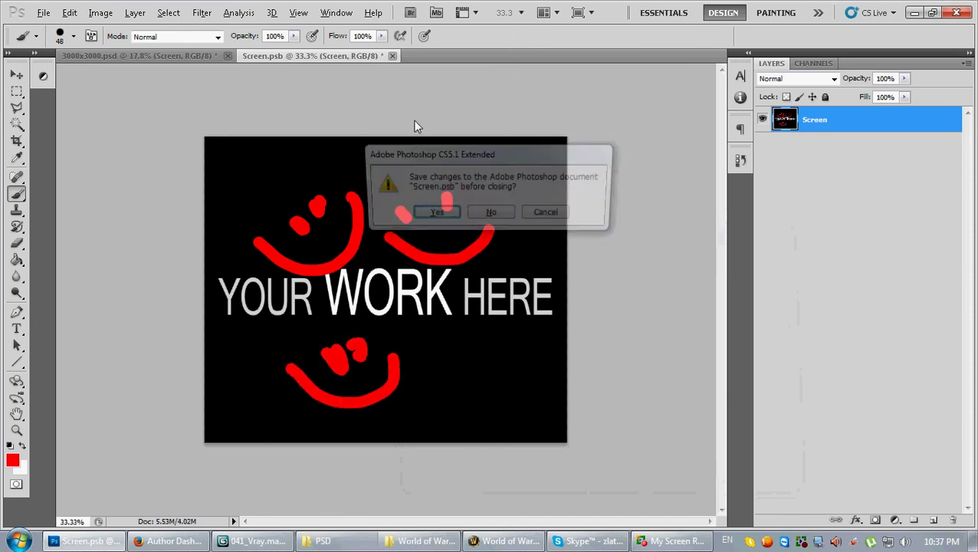
{"action": "left_click", "coordinate": [432, 215]}
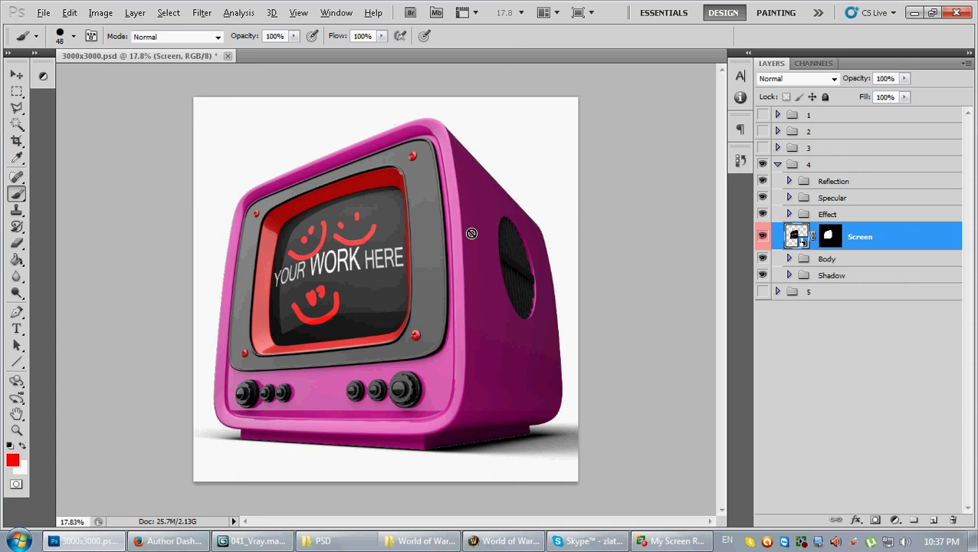
Expand Body and view the top Change Color layer's settings: Hue 66, Saturation 2, Lightness -100.
{"action": "left_click", "coordinate": [827, 259]}
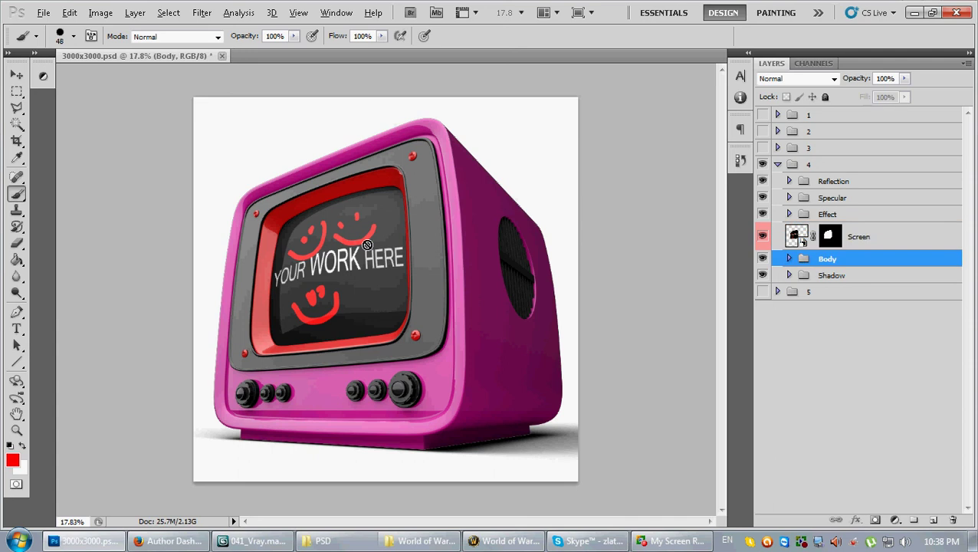
{"action": "left_click", "coordinate": [800, 258]}
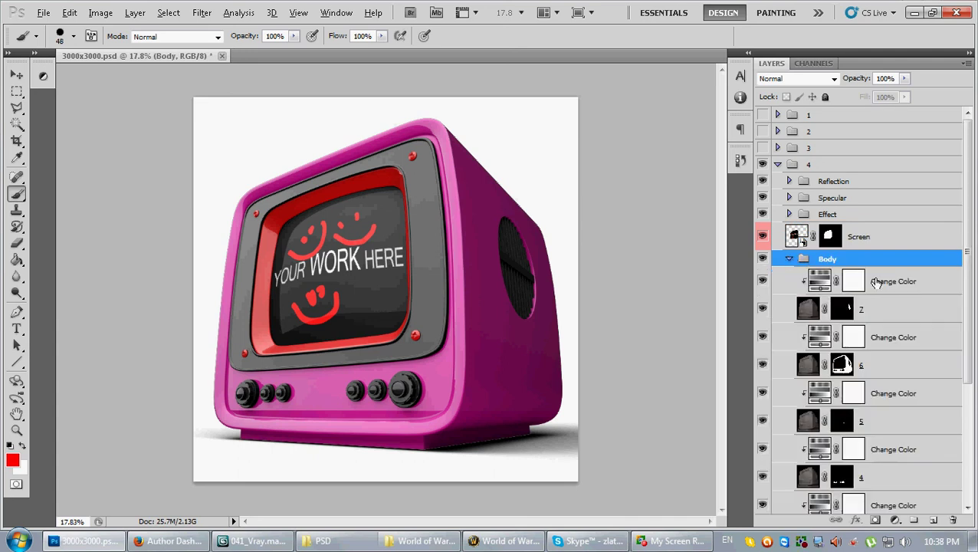
{"action": "left_click", "coordinate": [876, 284]}
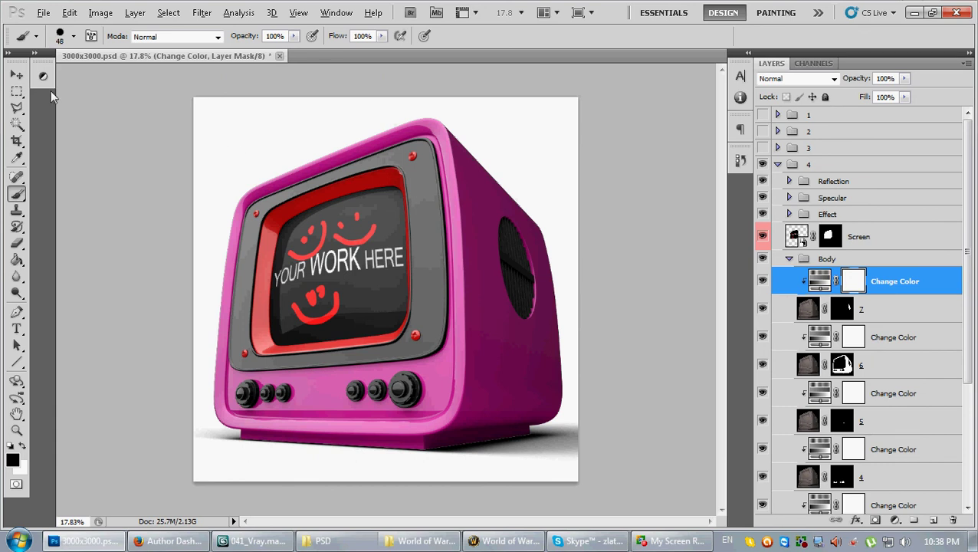
{"action": "left_click", "coordinate": [44, 77]}
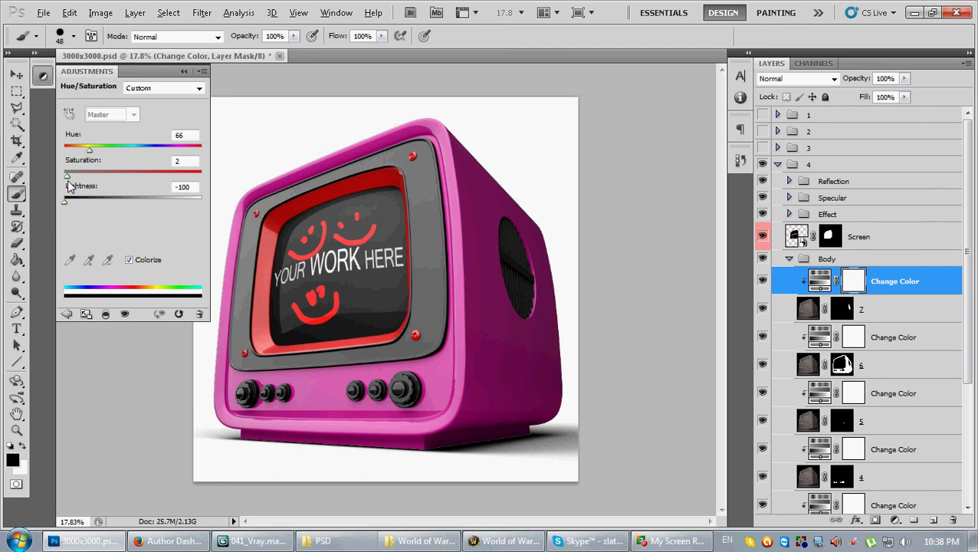
Set the second Change Color layer to Hue 190, Saturation 0, Lightness -100, making the casing black.
{"action": "mouse_move", "coordinate": [67, 206]}
{"action": "left_mouse_down"}
{"action": "mouse_move", "coordinate": [153, 204]}
{"action": "mouse_move", "coordinate": [50, 205]}
{"action": "left_mouse_up"}
{"action": "left_click_drag", "start_coordinate": [67, 201], "coordinate": [41, 201]}
{"action": "left_click", "coordinate": [782, 338]}
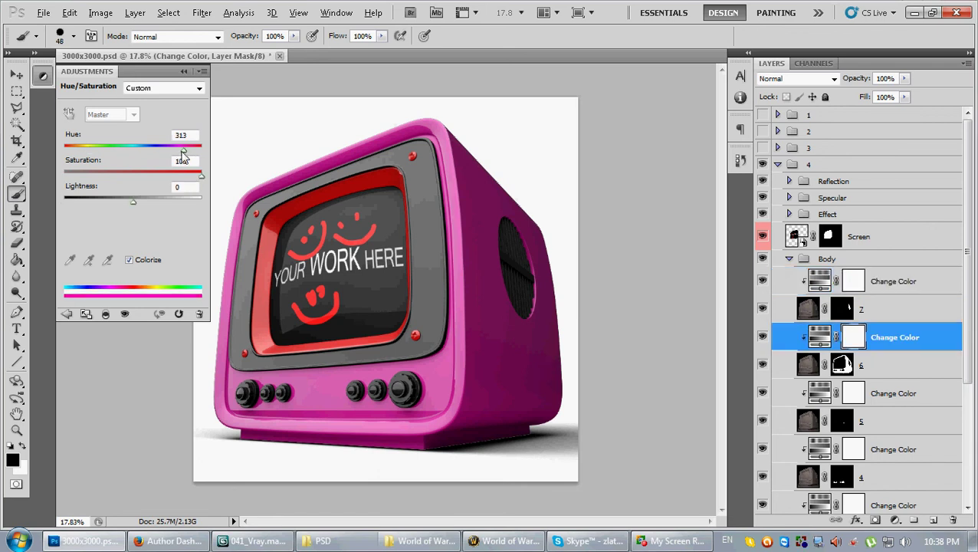
{"action": "left_click_drag", "start_coordinate": [182, 152], "coordinate": [136, 152]}
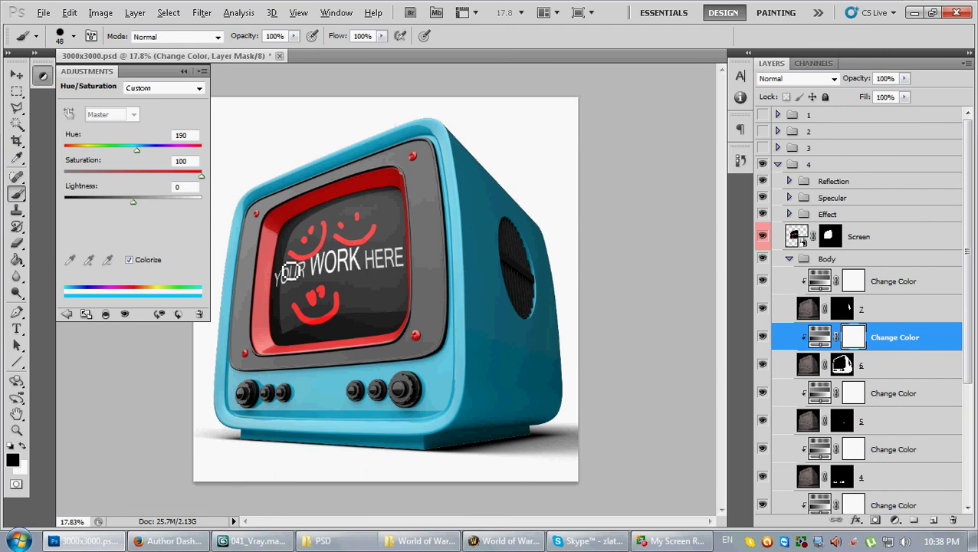
{"action": "left_click_drag", "start_coordinate": [201, 176], "coordinate": [36, 178]}
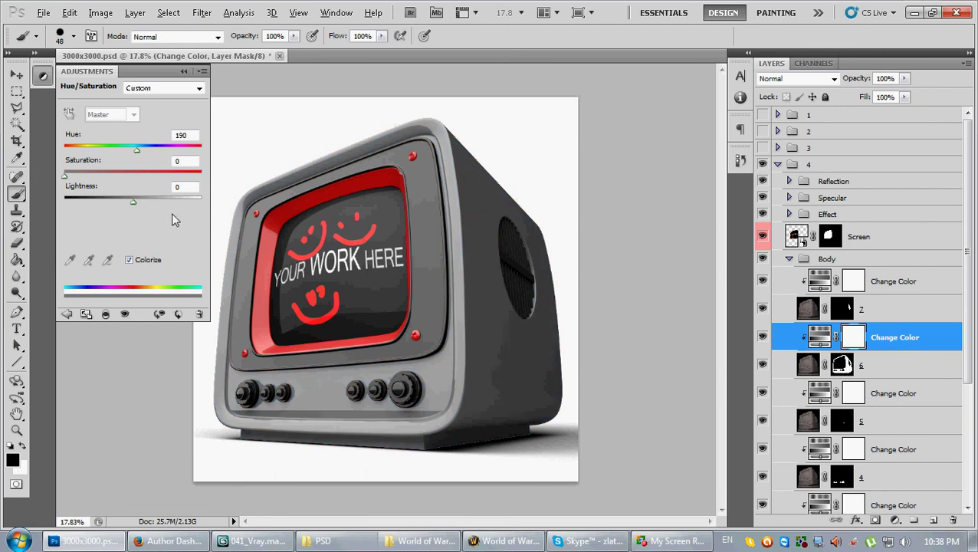
{"action": "left_click_drag", "start_coordinate": [135, 206], "coordinate": [182, 208]}
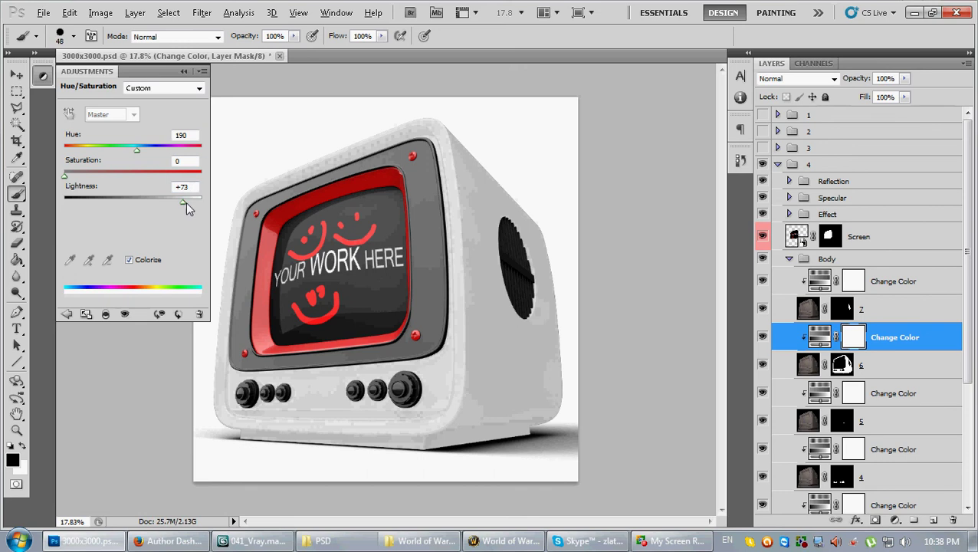
{"action": "left_click_drag", "start_coordinate": [186, 201], "coordinate": [28, 206]}
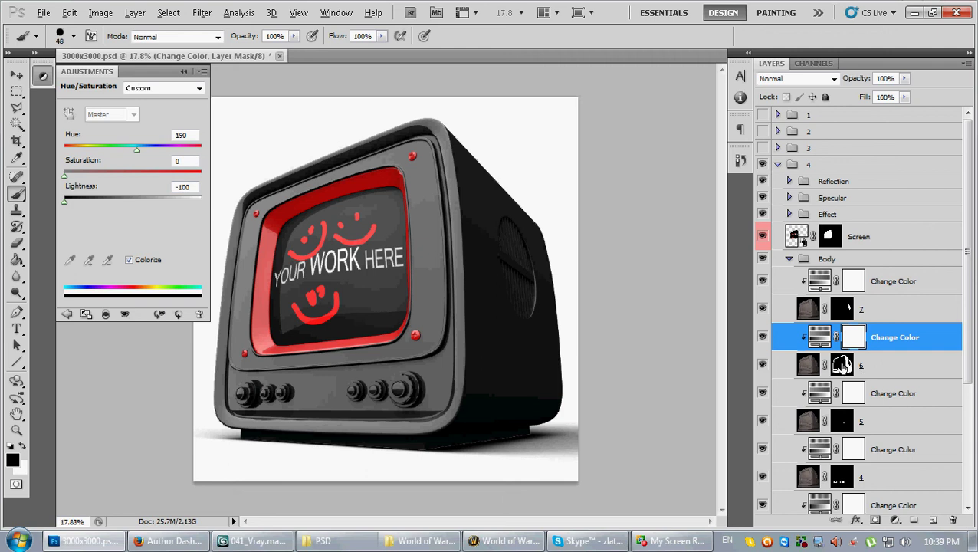
Raise Effect layer 6's opacity from 10% to 100% so the casing turns light grey-white.
{"action": "left_click", "coordinate": [789, 214]}
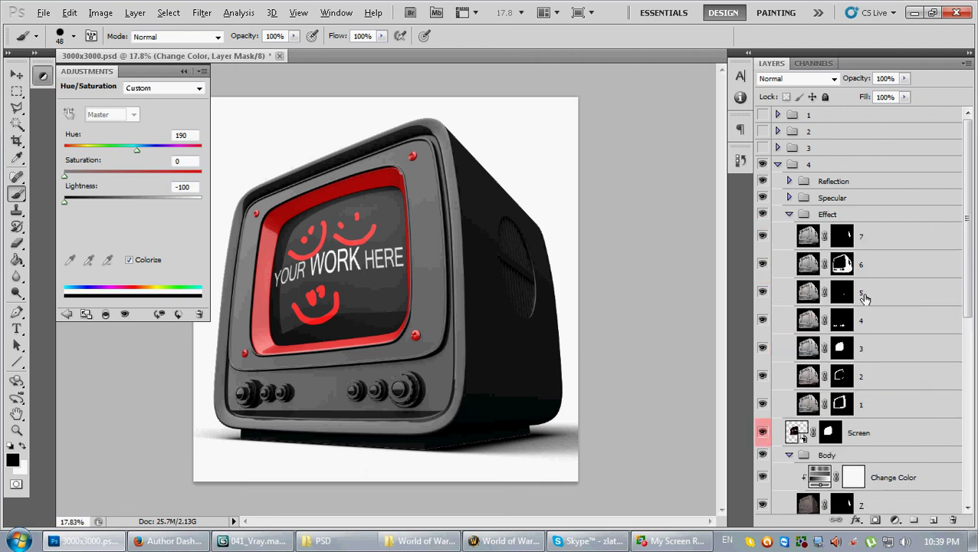
{"action": "left_click", "coordinate": [843, 264]}
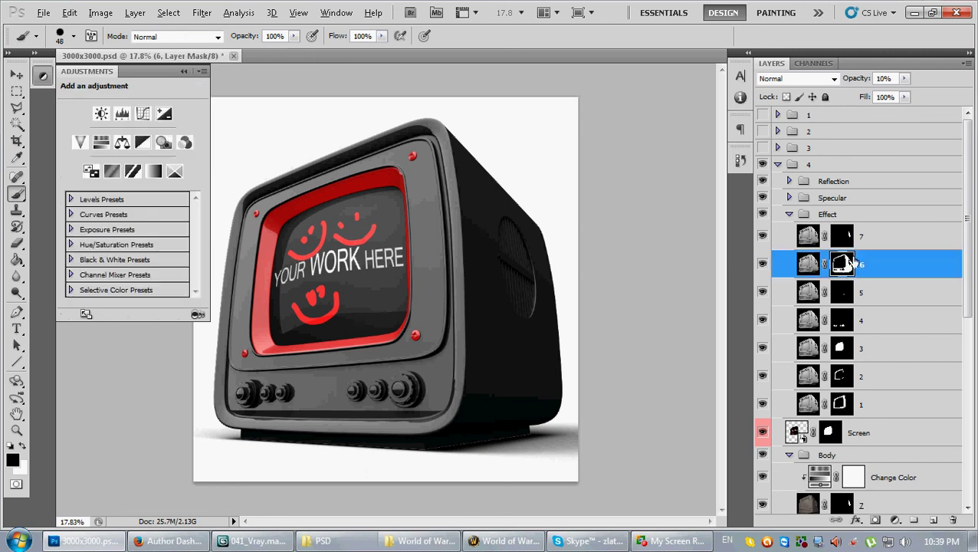
{"action": "left_click_drag", "start_coordinate": [905, 78], "coordinate": [964, 92]}
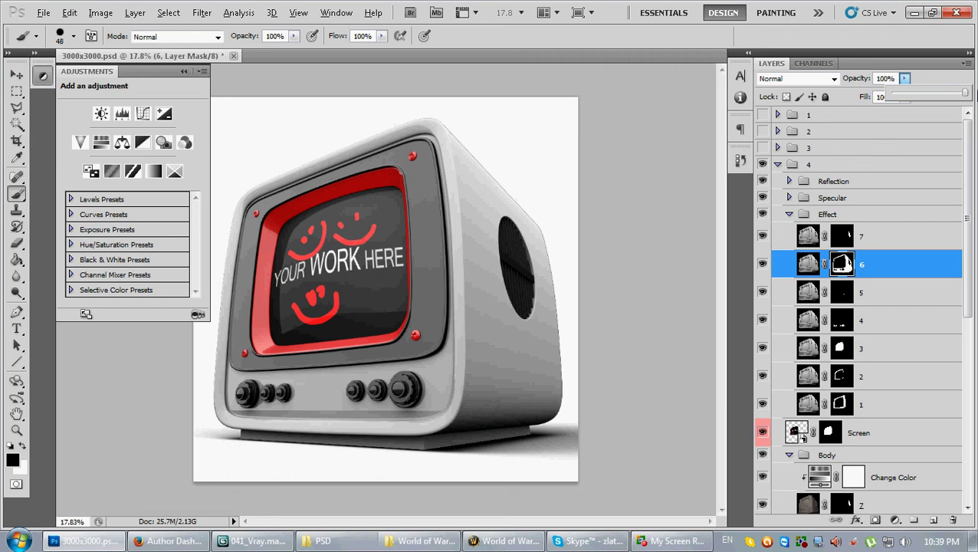
{"action": "left_click", "coordinate": [908, 81]}
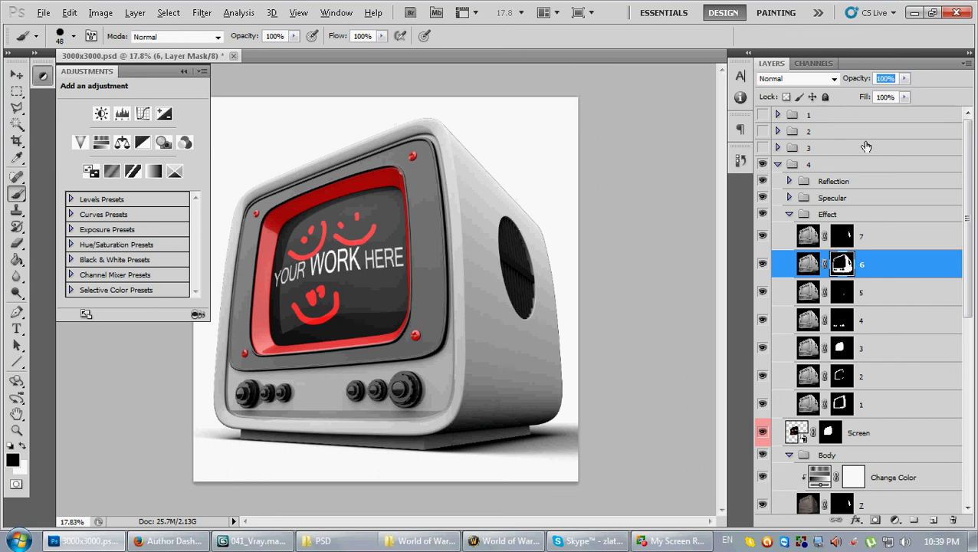
{"action": "left_click", "coordinate": [789, 215]}
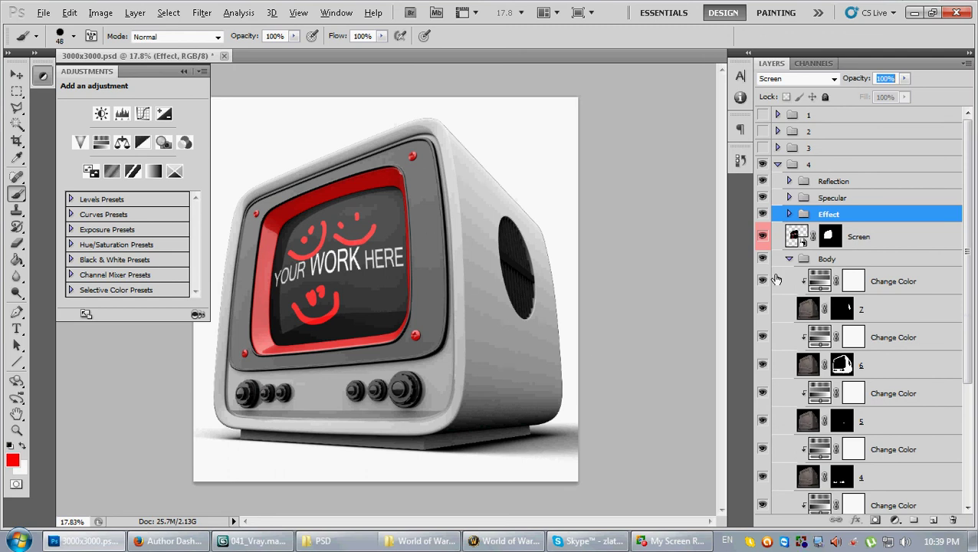
Raise the second Change Color adjustment's Lightness from -100 to +23.
{"action": "left_click", "coordinate": [873, 344]}
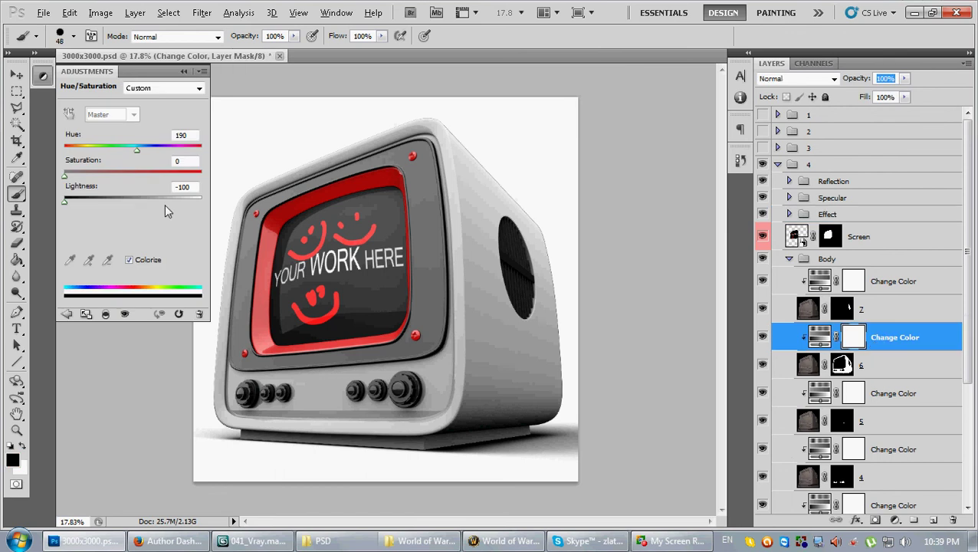
{"action": "left_click_drag", "start_coordinate": [67, 203], "coordinate": [150, 202]}
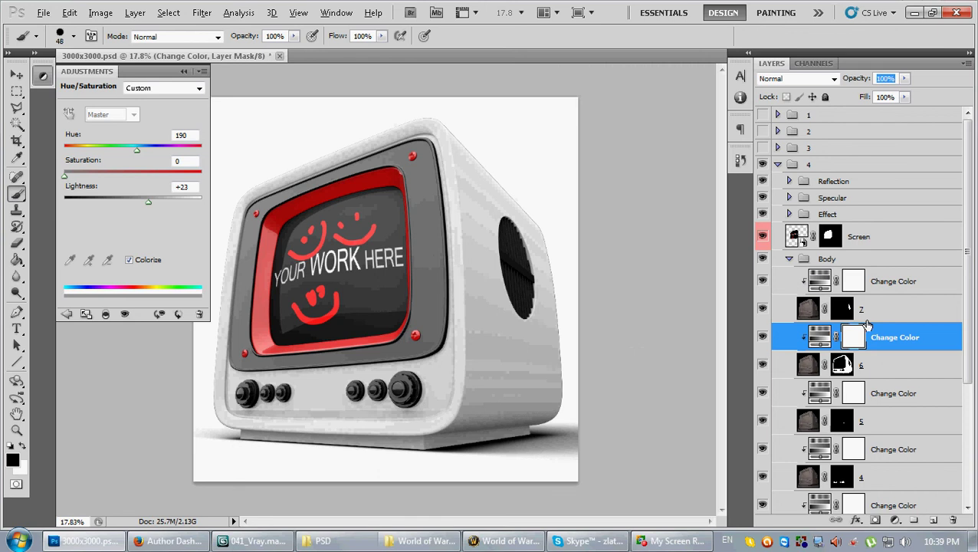
{"action": "scroll", "coordinate": [865, 325], "scroll_direction": "down", "scroll_amount": 2}
{"action": "scroll", "coordinate": [884, 260], "scroll_direction": "up", "scroll_amount": 1}
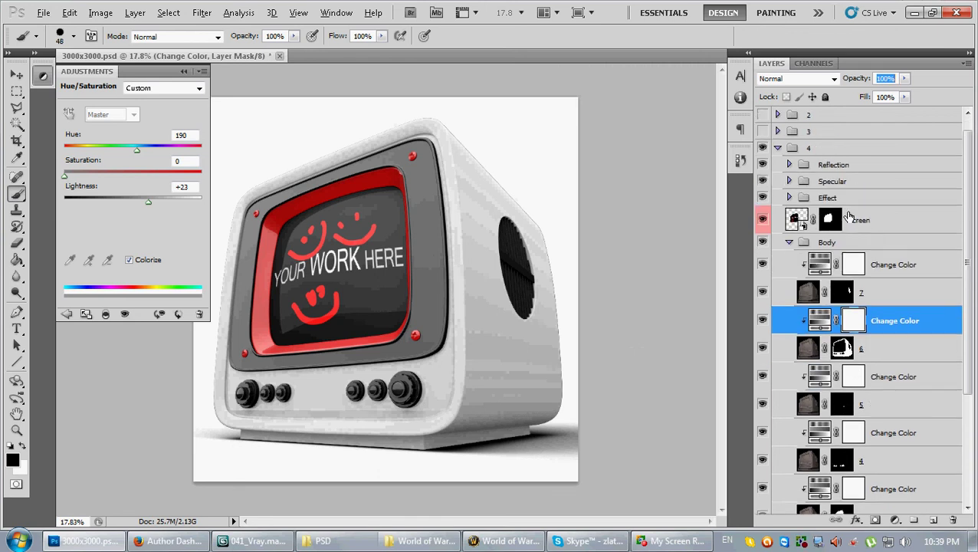
Collapse Body, expand Shadow, and toggle shadow layer 2 off and back on to compare.
{"action": "left_click", "coordinate": [791, 237]}
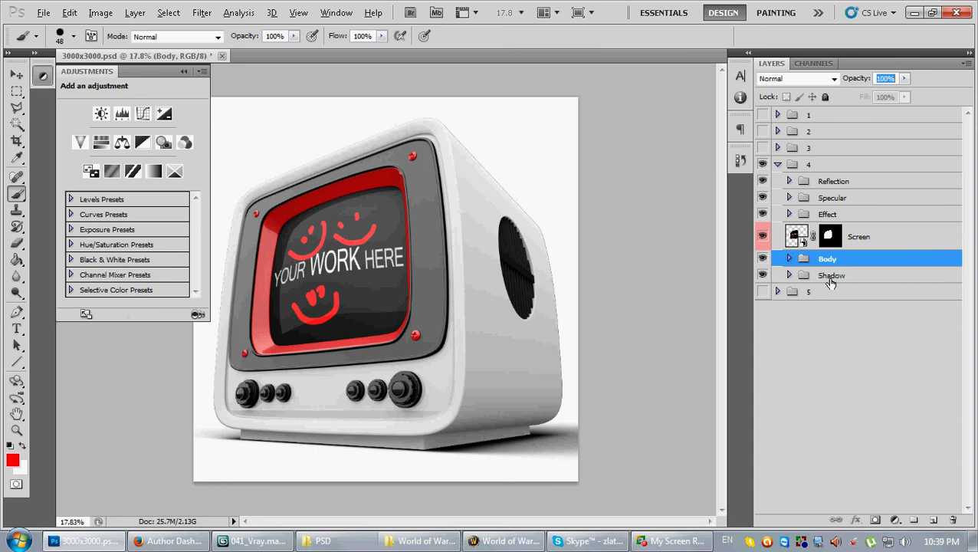
{"action": "left_click", "coordinate": [799, 276]}
{"action": "left_click", "coordinate": [789, 275]}
{"action": "left_click", "coordinate": [763, 297]}
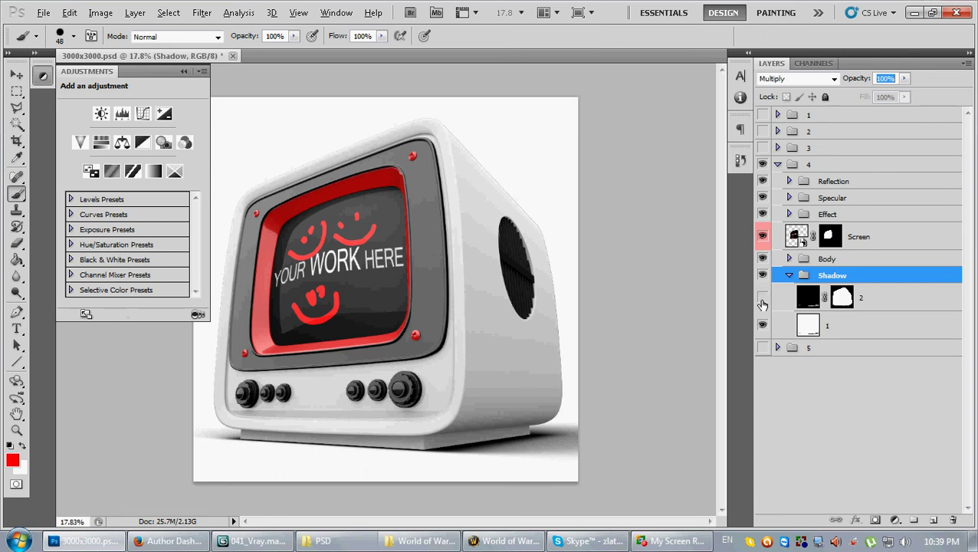
{"action": "left_click", "coordinate": [762, 304]}
{"action": "left_click", "coordinate": [402, 261]}
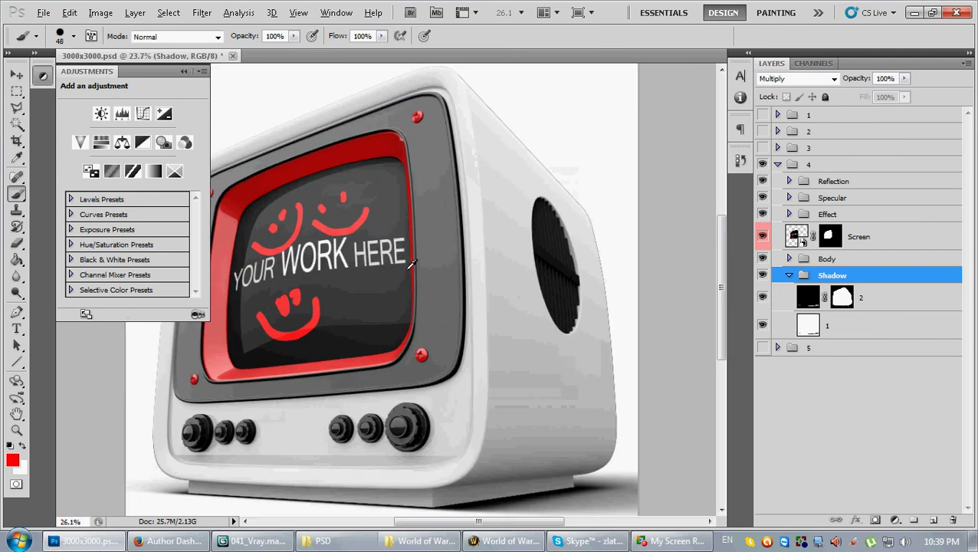
{"action": "scroll", "coordinate": [411, 263], "scroll_direction": "up", "scroll_amount": 5}
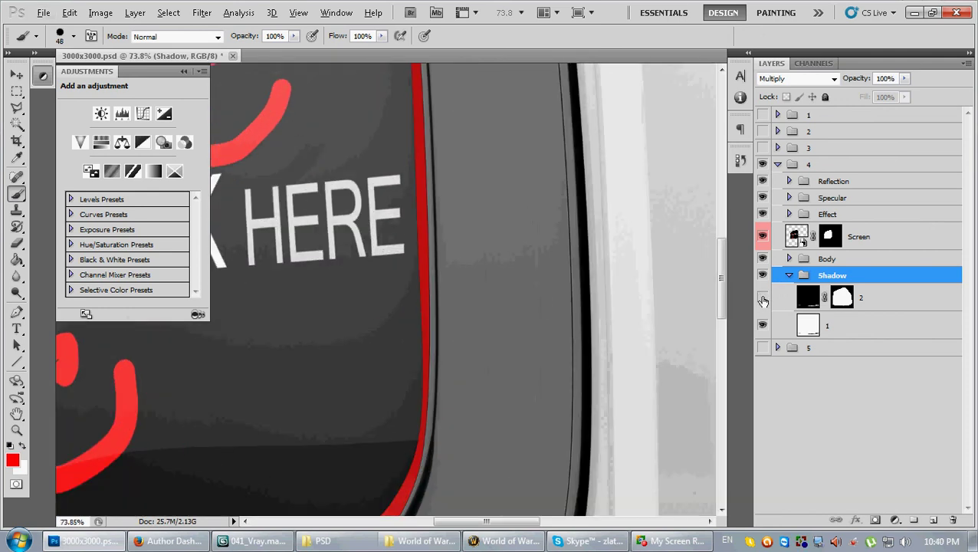
{"action": "left_click", "coordinate": [763, 300]}
Toggle shadow layer 1 off and on, then collapse the Shadow group and group 4.
{"action": "scroll", "coordinate": [483, 303], "scroll_direction": "down", "scroll_amount": 3}
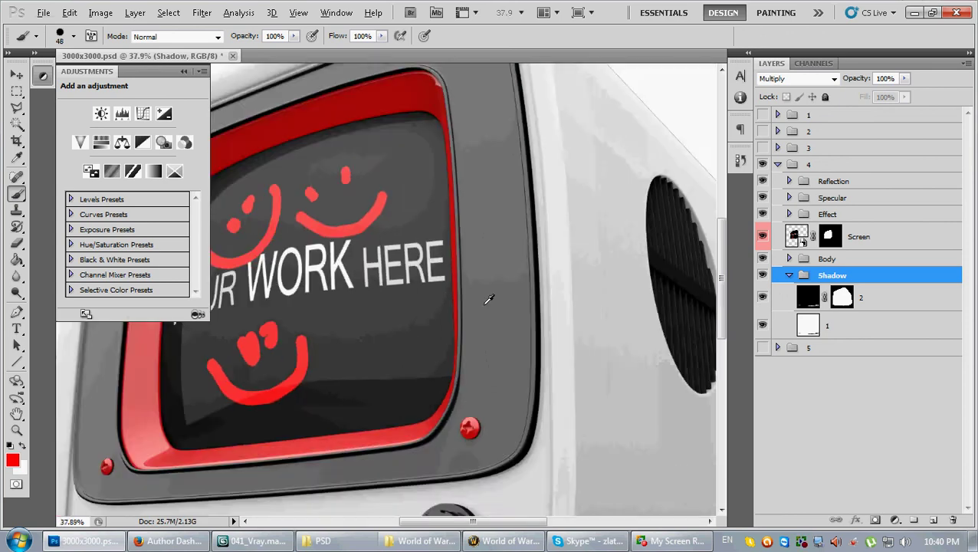
{"action": "scroll", "coordinate": [488, 299], "scroll_direction": "down", "scroll_amount": 3}
{"action": "left_click", "coordinate": [764, 326]}
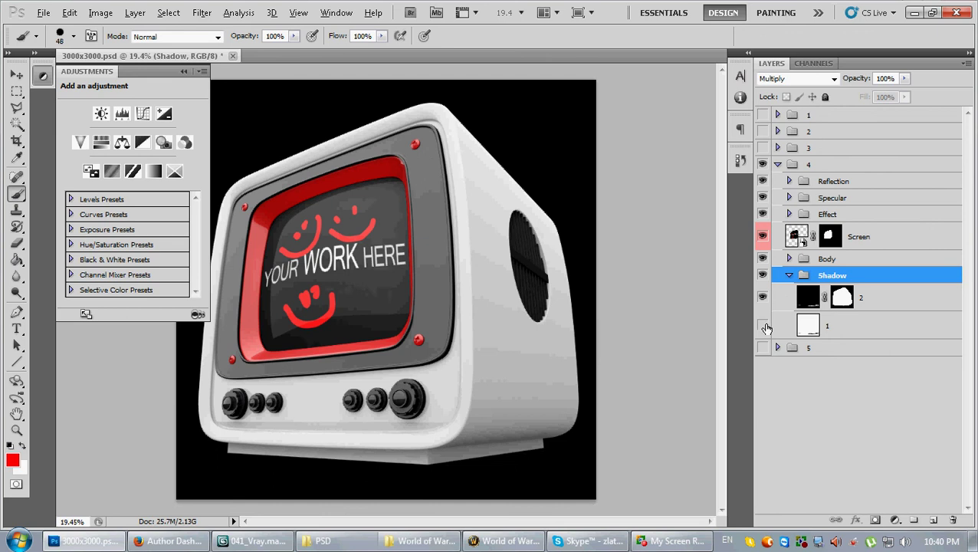
{"action": "left_click", "coordinate": [763, 325]}
{"action": "scroll", "coordinate": [454, 305], "scroll_direction": "down", "scroll_amount": 2}
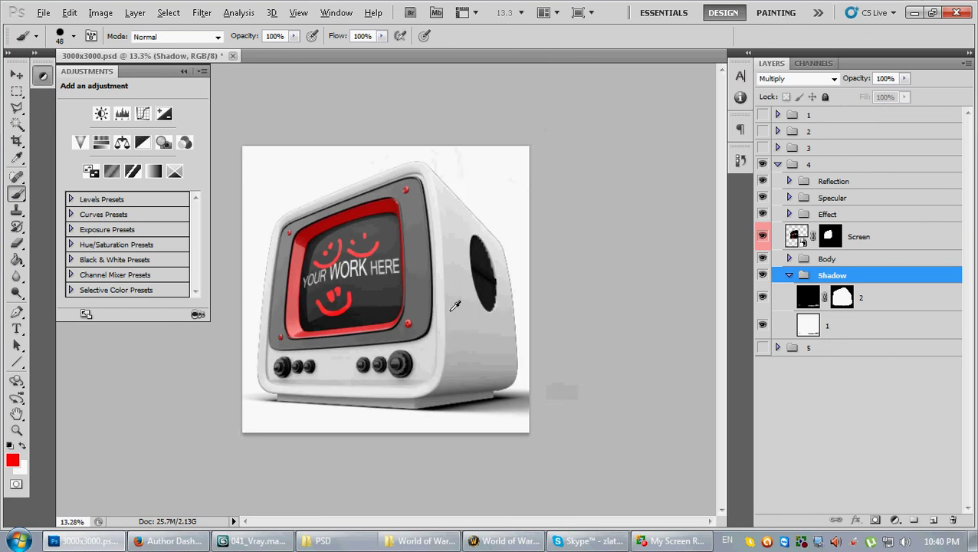
{"action": "left_click", "coordinate": [788, 275]}
{"action": "left_click", "coordinate": [778, 164]}
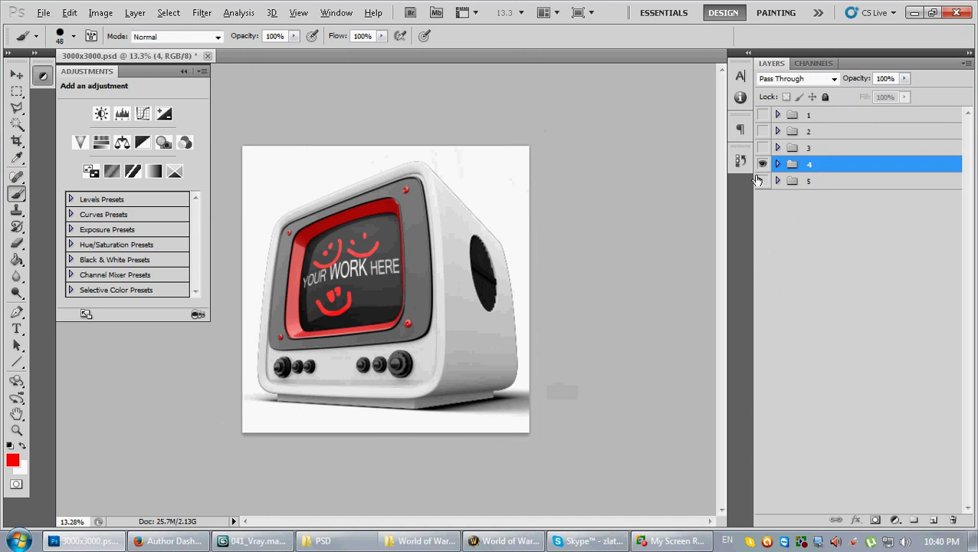
Add a new Layer 8 and move it to the bottom of the stack.
{"action": "left_click", "coordinate": [934, 519]}
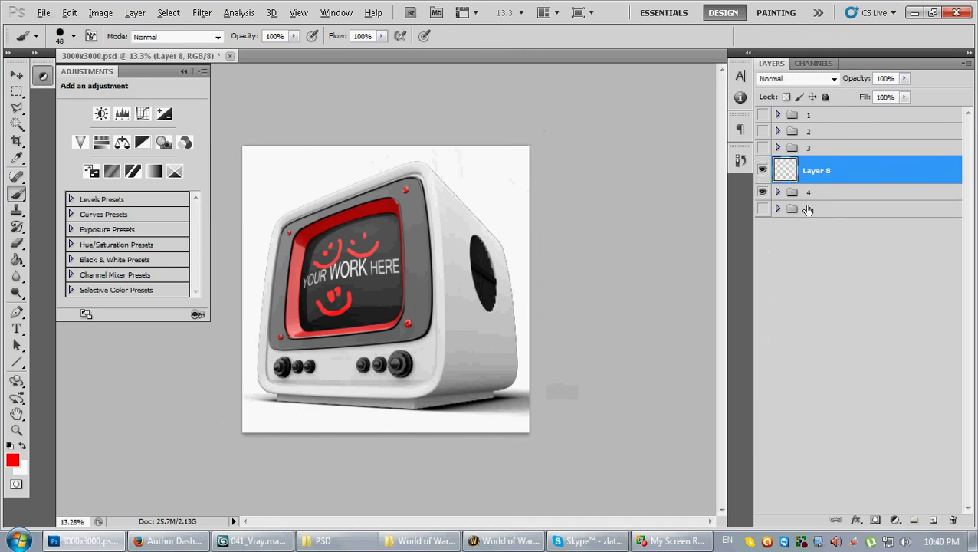
{"action": "left_click_drag", "start_coordinate": [810, 174], "coordinate": [810, 298]}
{"action": "left_click", "coordinate": [43, 75]}
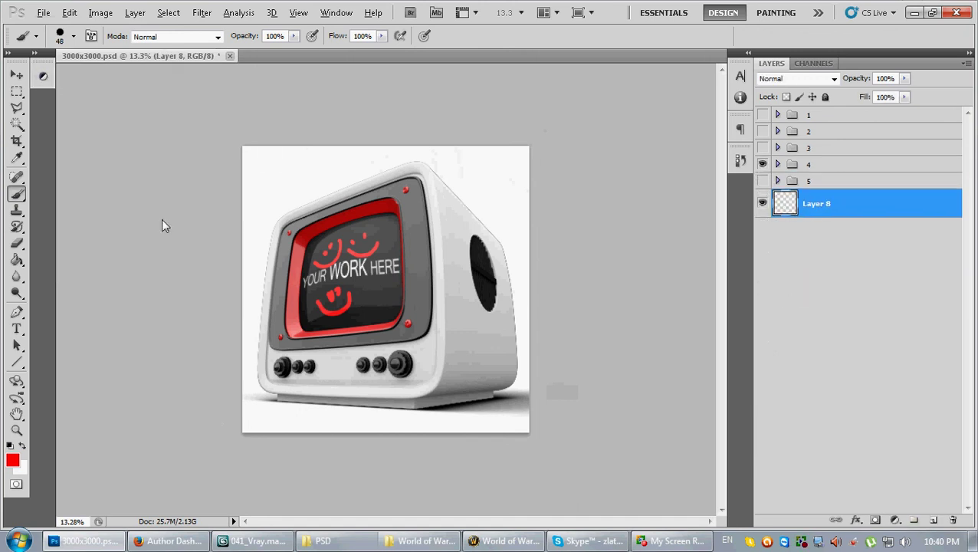
Fill Layer 8 with pale cream #fffddf using the Paint Bucket.
{"action": "key", "text": "g"}
{"action": "left_click", "coordinate": [12, 460]}
{"action": "left_click_drag", "start_coordinate": [453, 257], "coordinate": [441, 258]}
{"action": "mouse_move", "coordinate": [617, 406]}
{"action": "left_mouse_down"}
{"action": "mouse_move", "coordinate": [618, 395]}
{"action": "mouse_move", "coordinate": [617, 413]}
{"action": "left_mouse_up"}
{"action": "left_click", "coordinate": [713, 253]}
{"action": "left_click", "coordinate": [486, 195]}
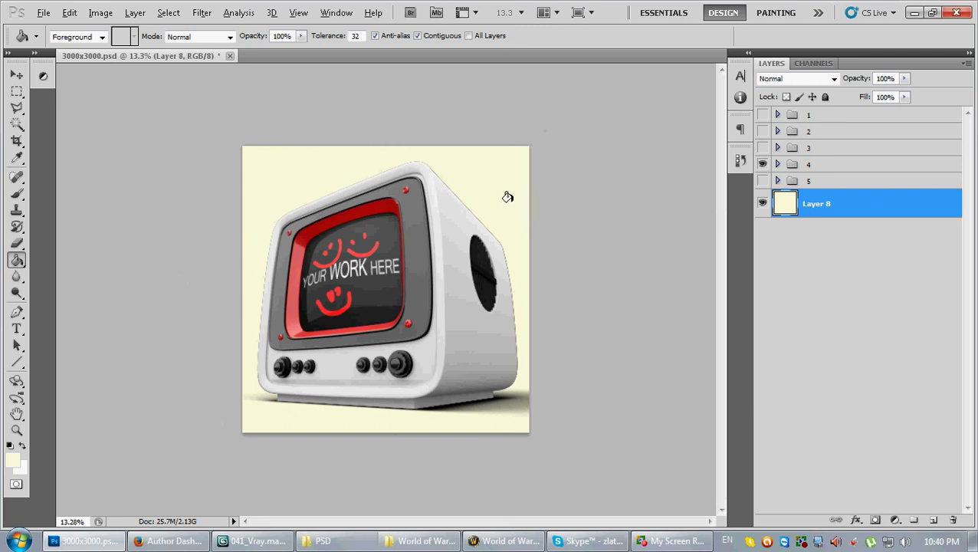
{"action": "left_click", "coordinate": [800, 166]}
Scale group 4's TV down to 49.91% with Free Transform and commit.
{"action": "key", "text": "ctrl+t"}
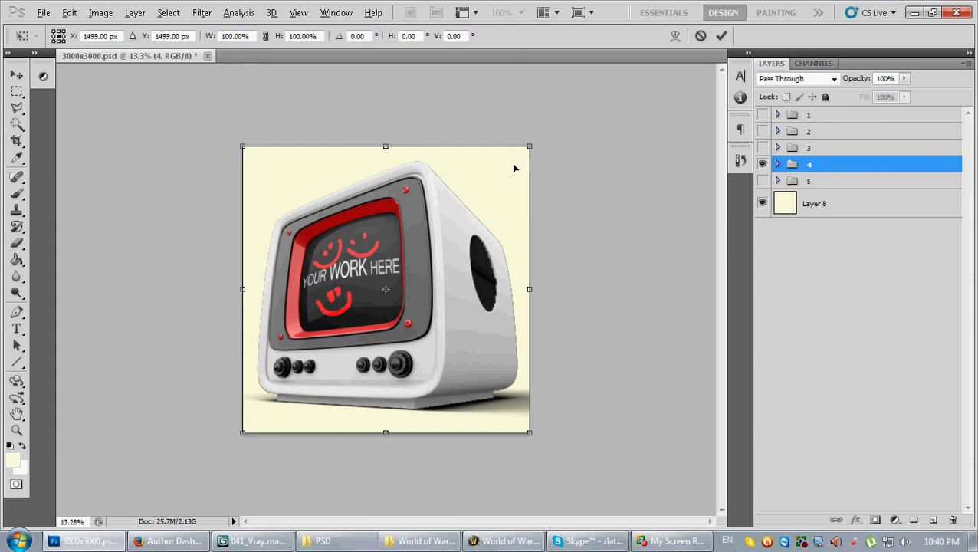
{"action": "left_click_drag", "start_coordinate": [530, 148], "coordinate": [458, 219]}
{"action": "left_click", "coordinate": [721, 36]}
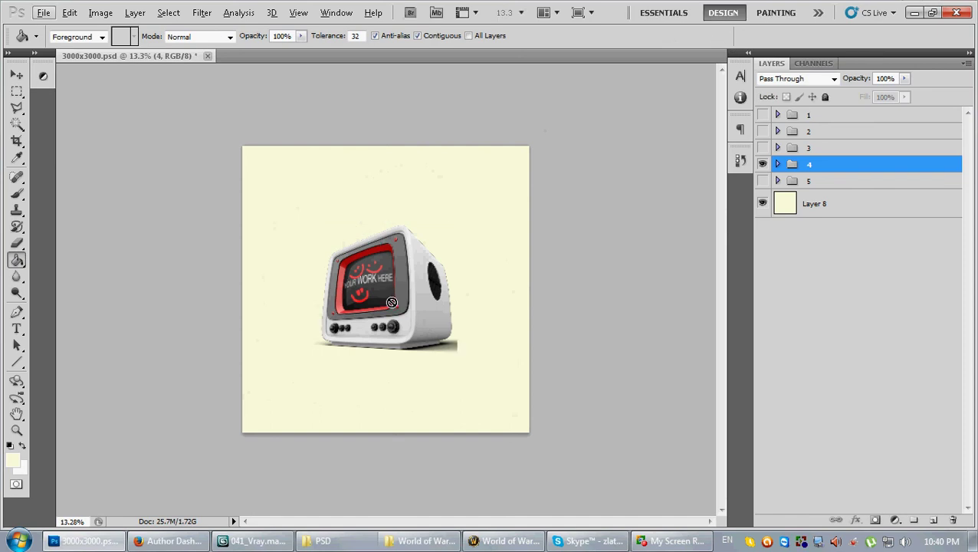
{"action": "scroll", "coordinate": [392, 302], "scroll_direction": "up", "scroll_amount": 5}
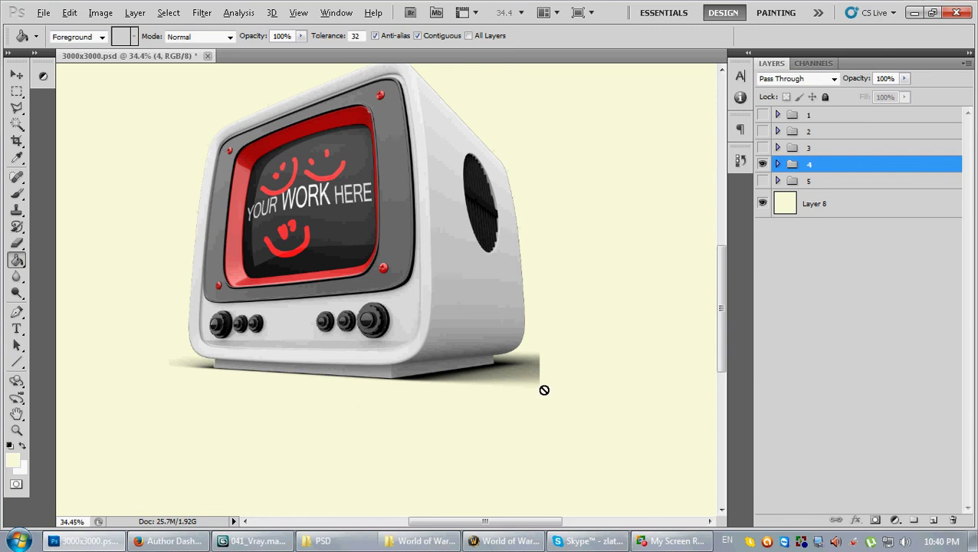
Expand group 4 and its Shadow group, and select shadow layer 1.
{"action": "left_click", "coordinate": [778, 164]}
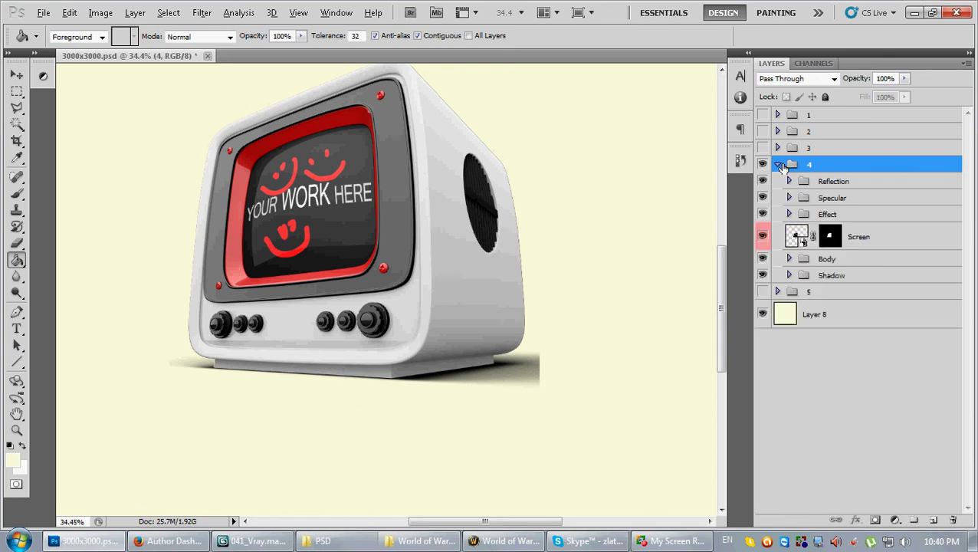
{"action": "scroll", "coordinate": [541, 202], "scroll_direction": "down", "scroll_amount": 1}
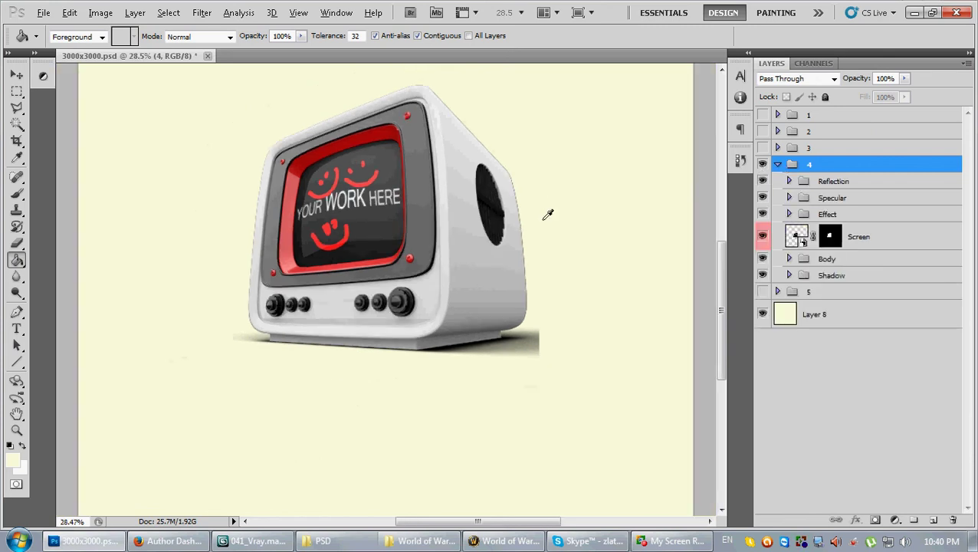
{"action": "left_click", "coordinate": [789, 275]}
{"action": "left_click", "coordinate": [813, 326]}
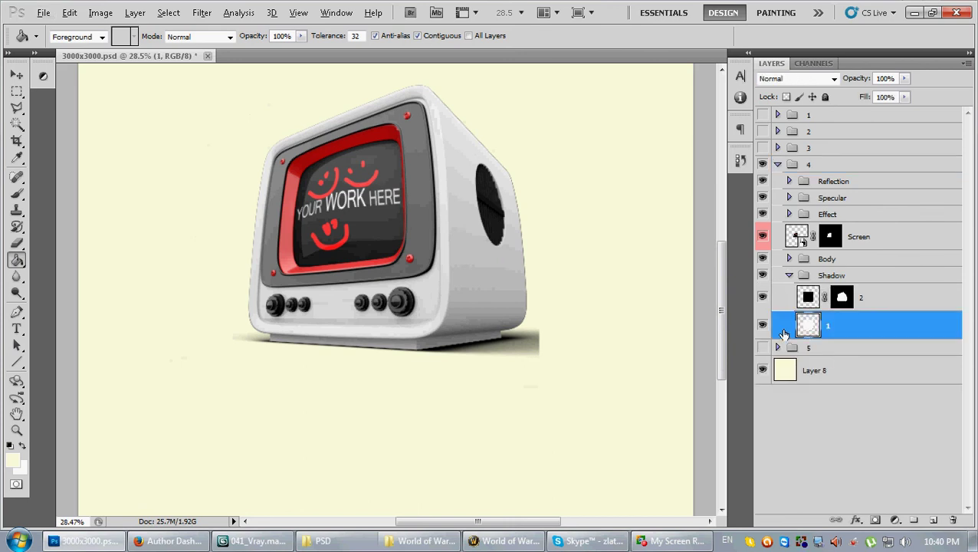
Erase the stray white around the shadow with an 88 px eraser, then collapse Shadow.
{"action": "key", "text": "e"}
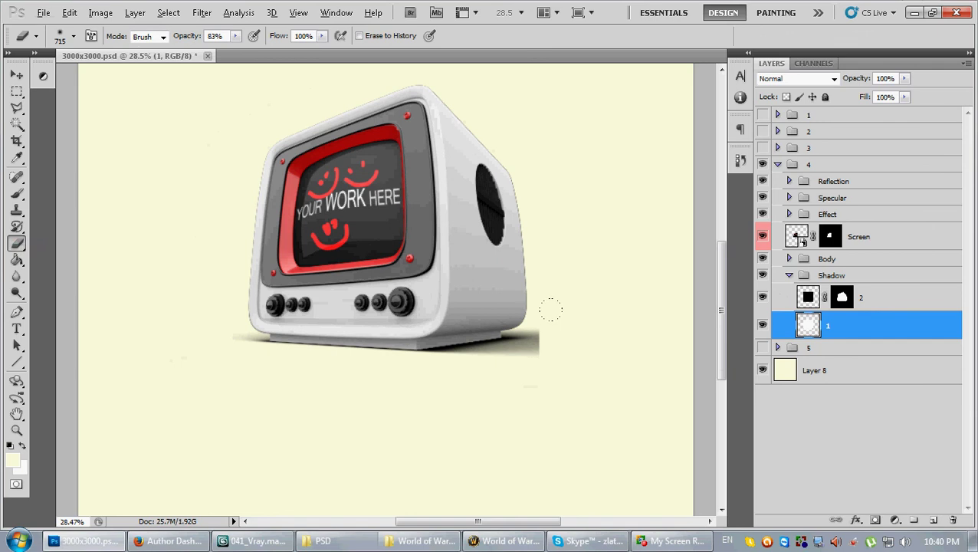
{"action": "right_click", "coordinate": [590, 344]}
{"action": "type", "text": "88"}
{"action": "key", "text": "Return"}
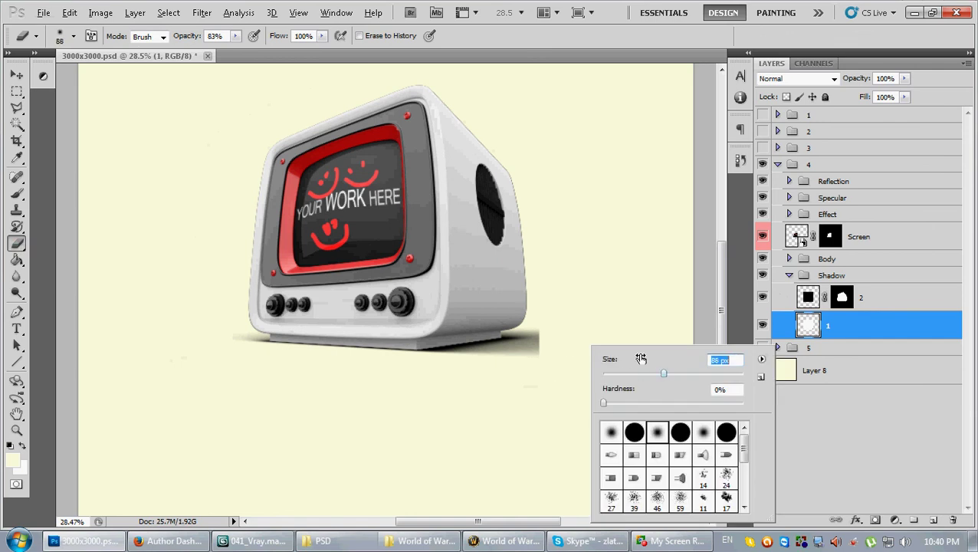
{"action": "left_click", "coordinate": [564, 320]}
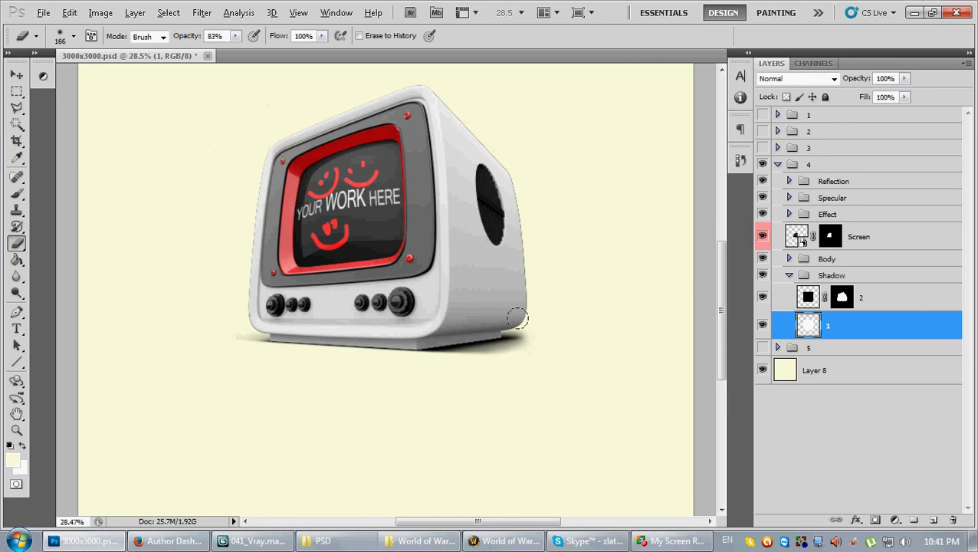
{"action": "key", "text": "ctrl+minus"}
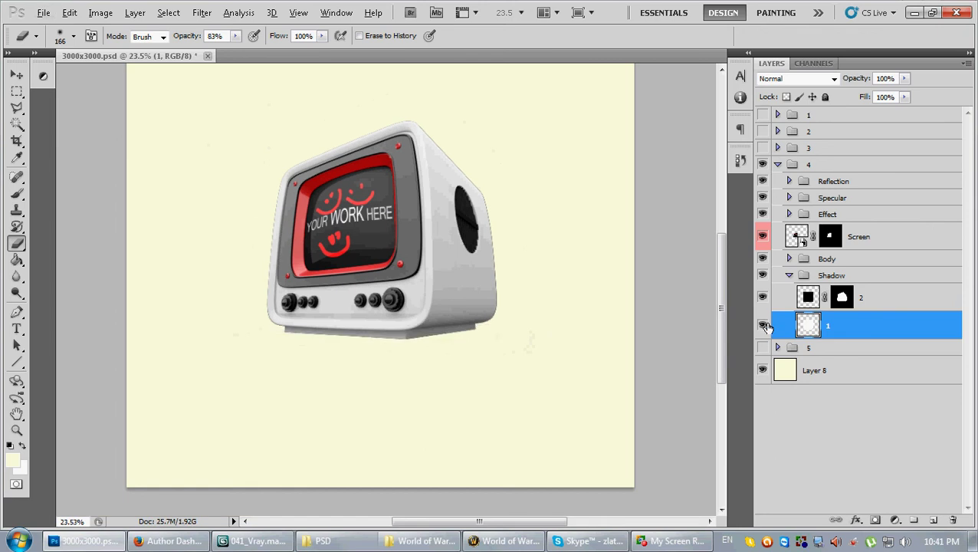
{"action": "key", "text": "ctrl+minus"}
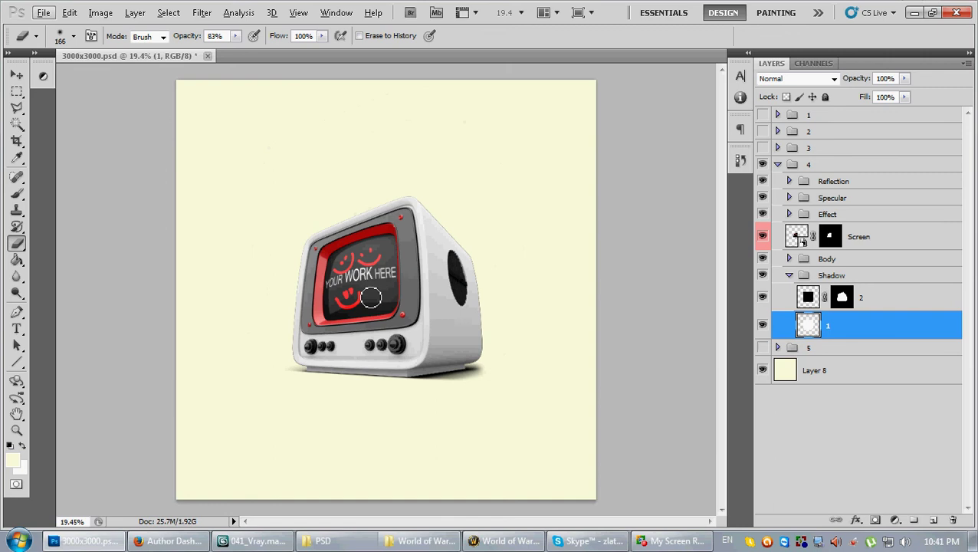
{"action": "scroll", "coordinate": [357, 313], "scroll_direction": "up", "scroll_amount": 3}
{"action": "scroll", "coordinate": [354, 316], "scroll_direction": "down", "scroll_amount": 2}
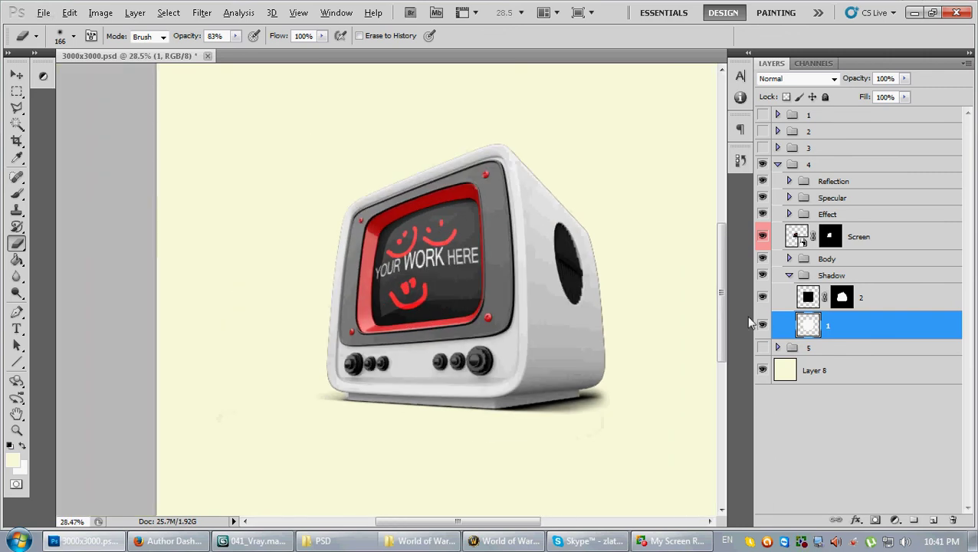
{"action": "left_click", "coordinate": [789, 276]}
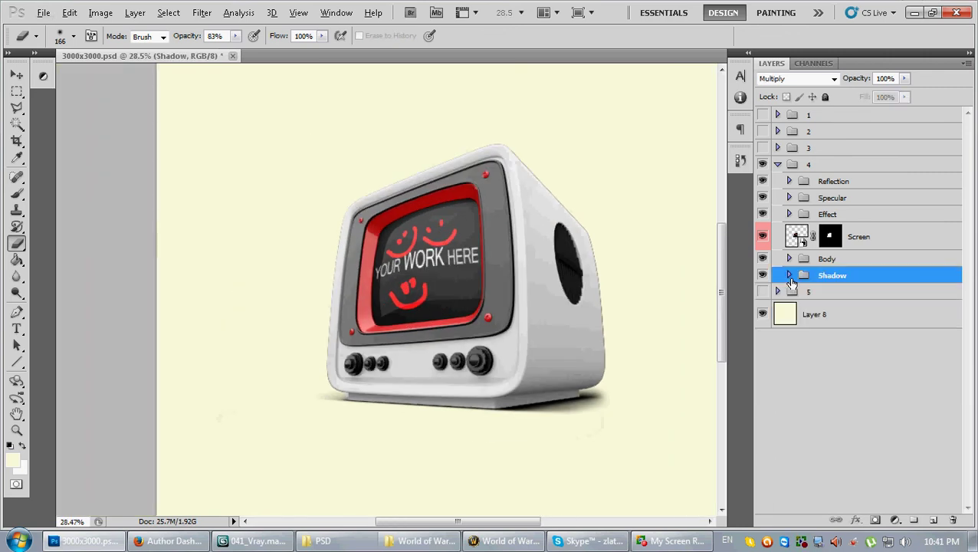
Fold group 4 closed in the Layers panel so its contents are hidden.
{"action": "left_click", "coordinate": [778, 165]}
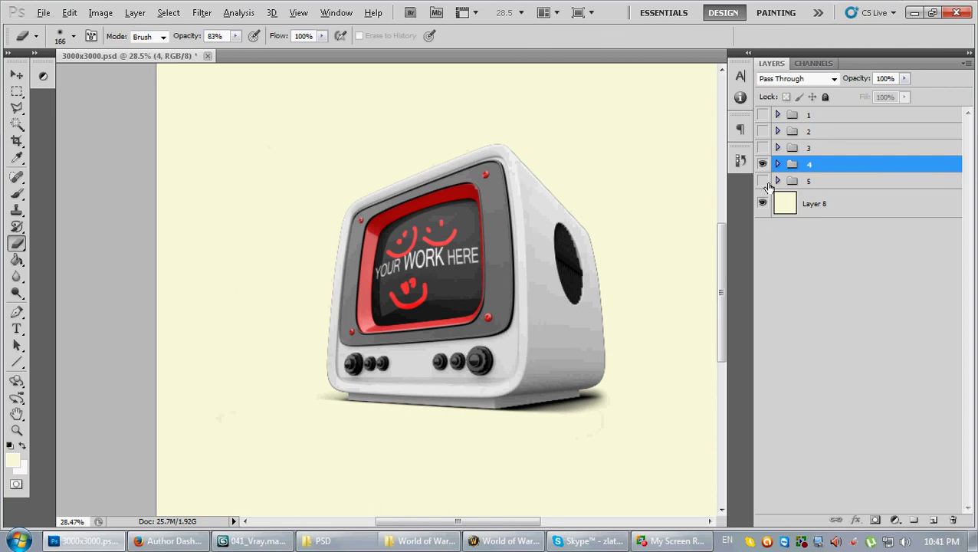